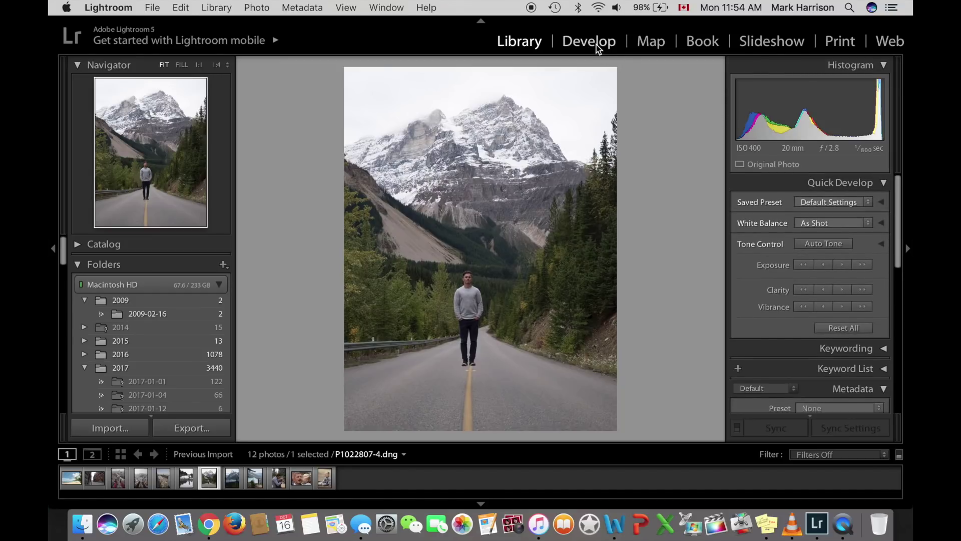
In Develop, crop the photo to 4 x 5 / 8 x 10, tightening and shifting the frame around the road
click(596, 44)
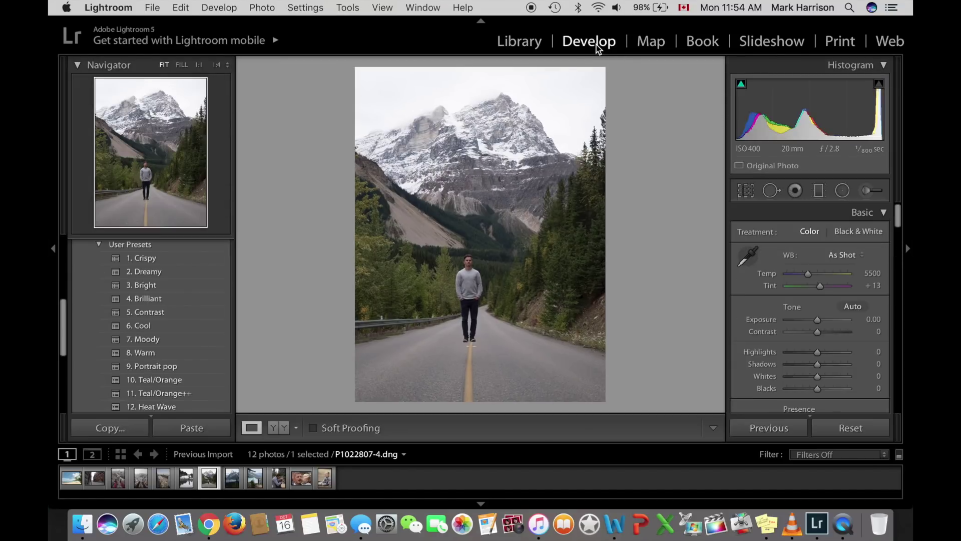
click(746, 191)
click(831, 237)
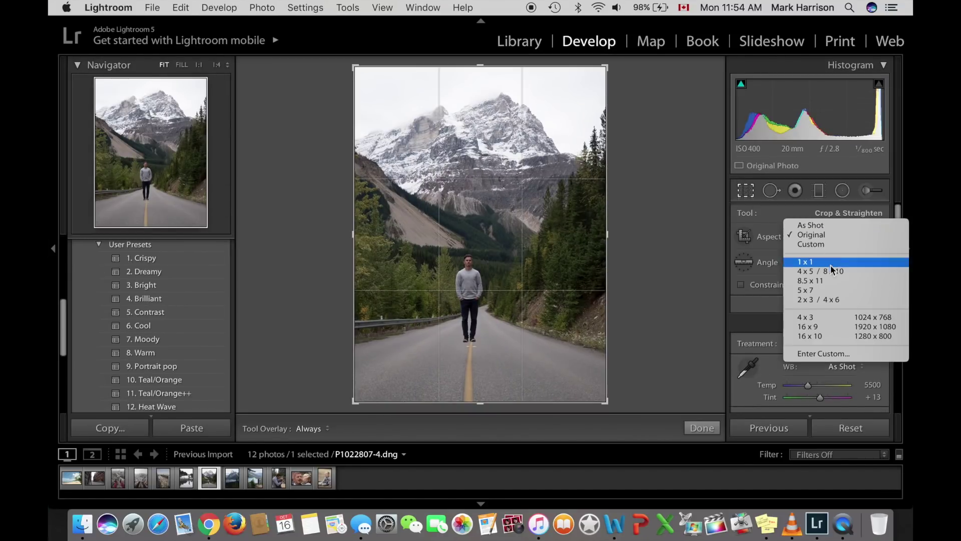
click(830, 270)
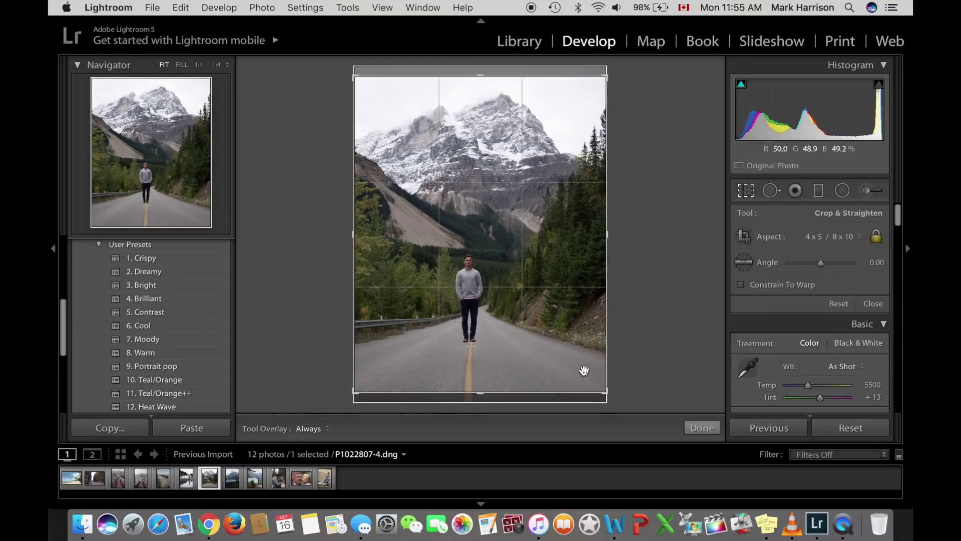
drag(606, 391, 595, 386)
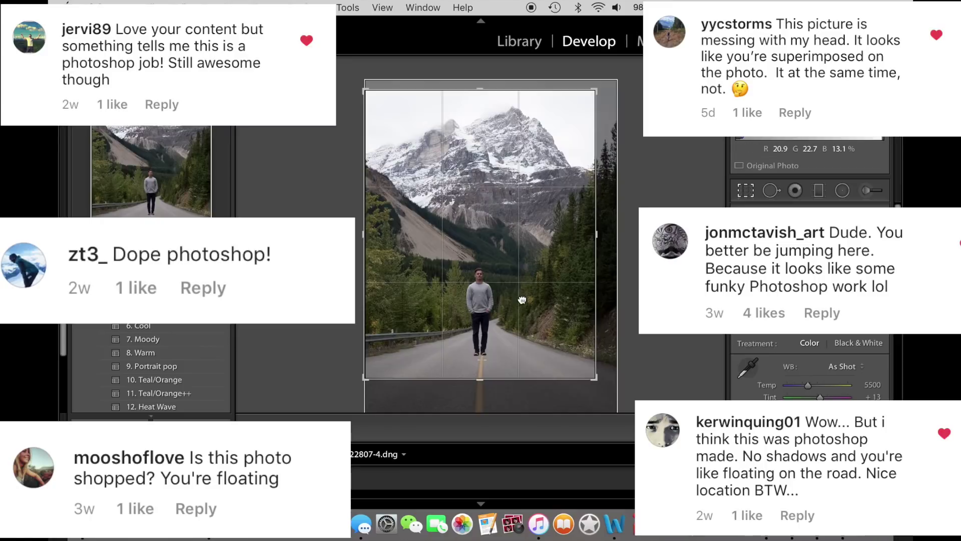
drag(522, 303, 521, 294)
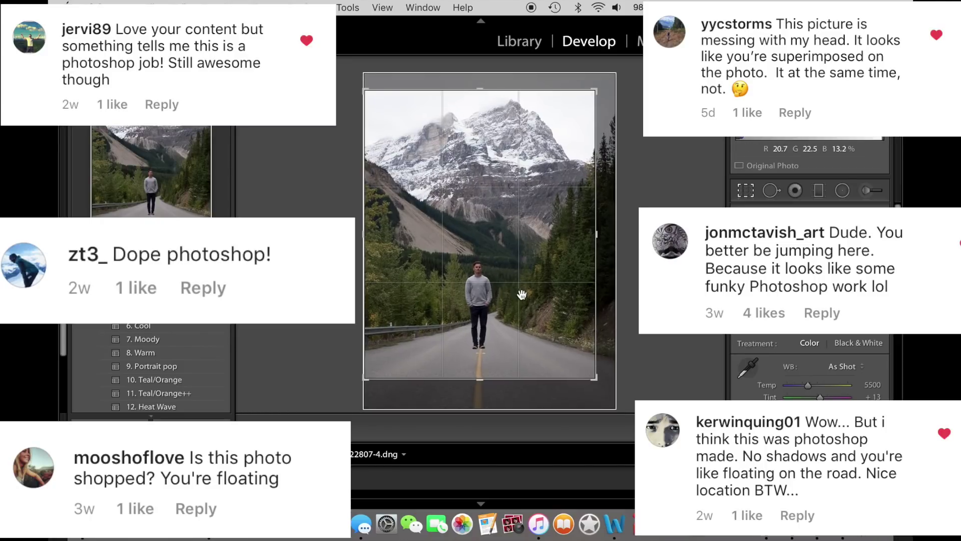
drag(596, 379, 596, 380)
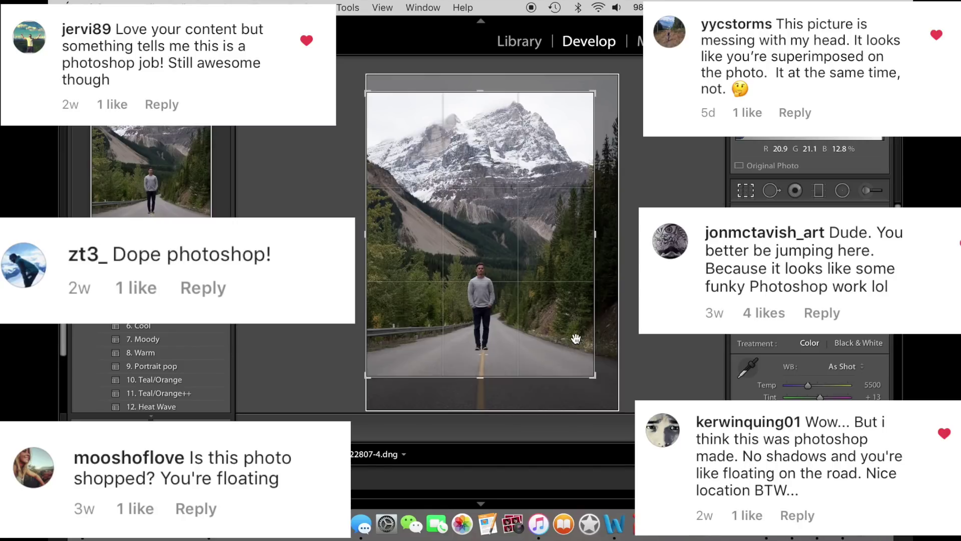
click(746, 197)
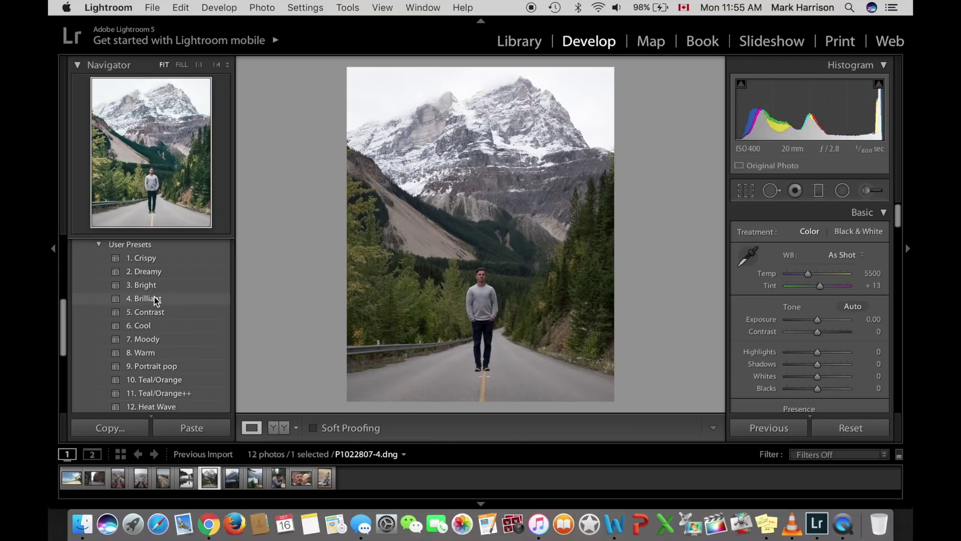
Try the 5. Contrast, 7. Moody, 6. Cool and 10. Teal/Orange presets, ending on 3. Bright
click(156, 312)
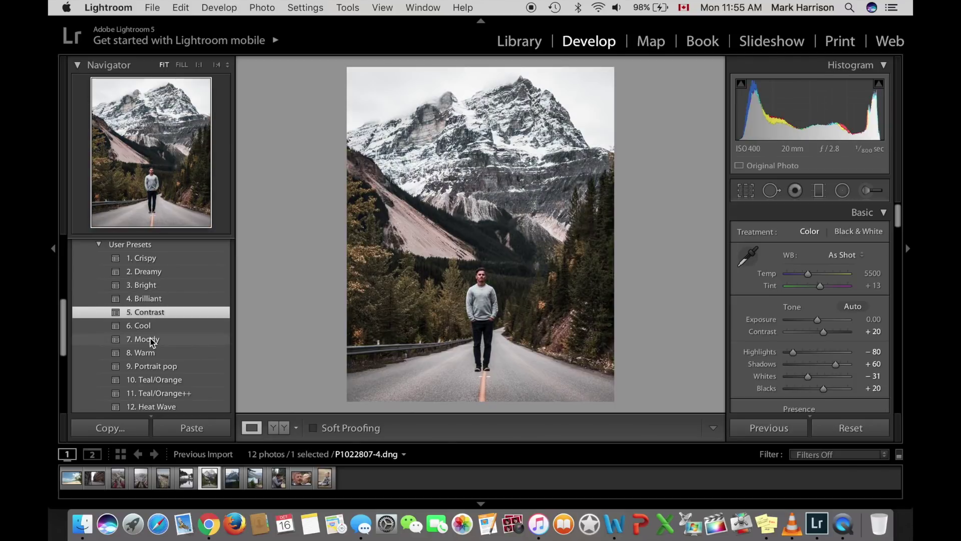
click(150, 339)
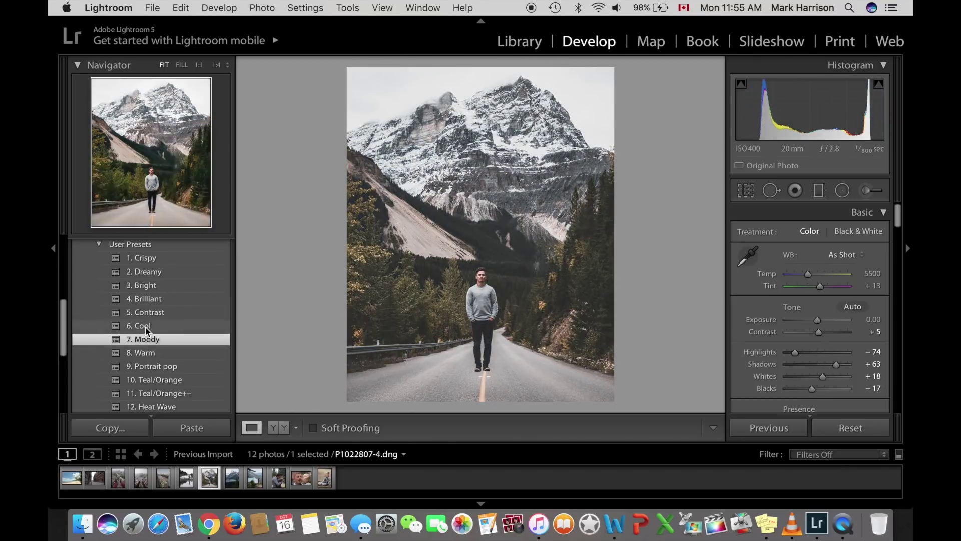
click(146, 329)
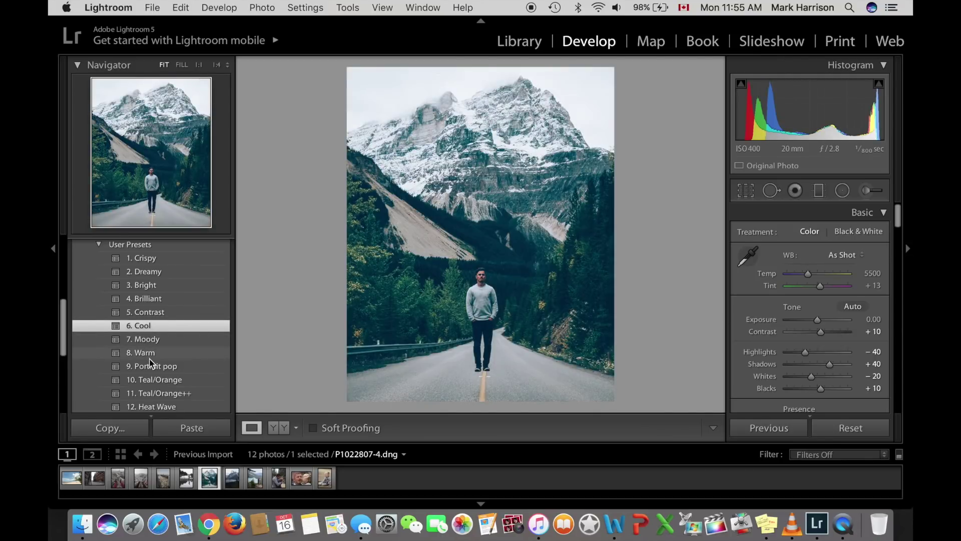
click(152, 380)
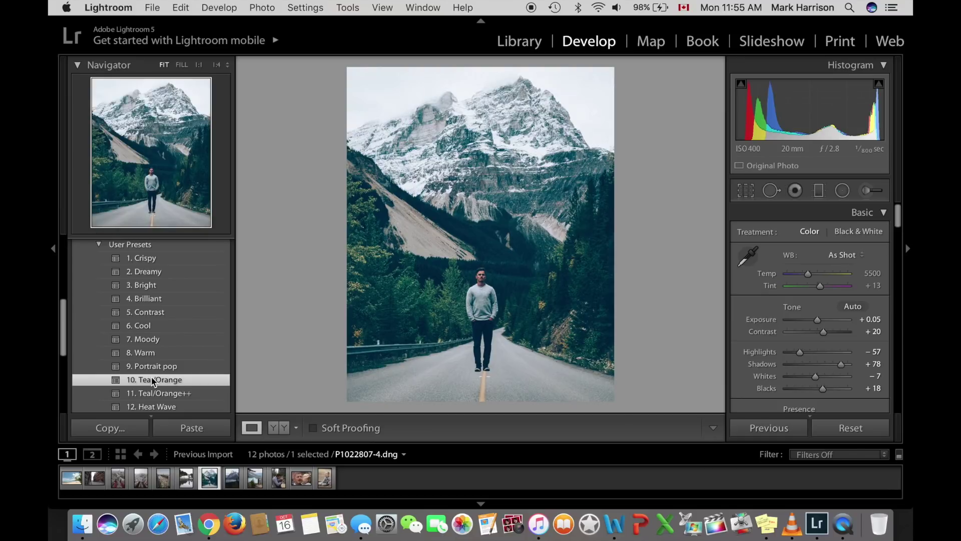
click(147, 285)
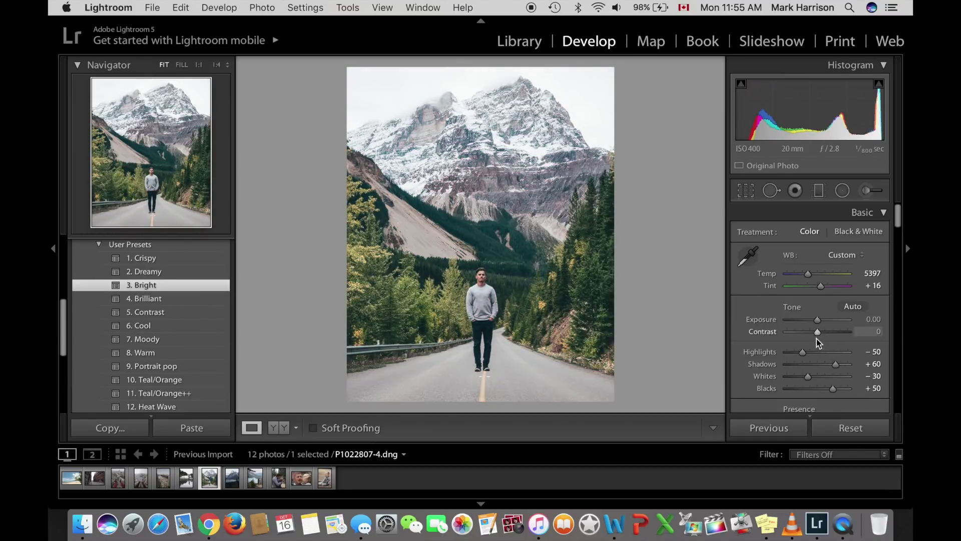
Review the Tone Curve and HSL panels, then pull Highlights down to -100 in Basic
scroll(821, 338, down, 5)
scroll(819, 337, up, 1)
scroll(817, 334, down, 10)
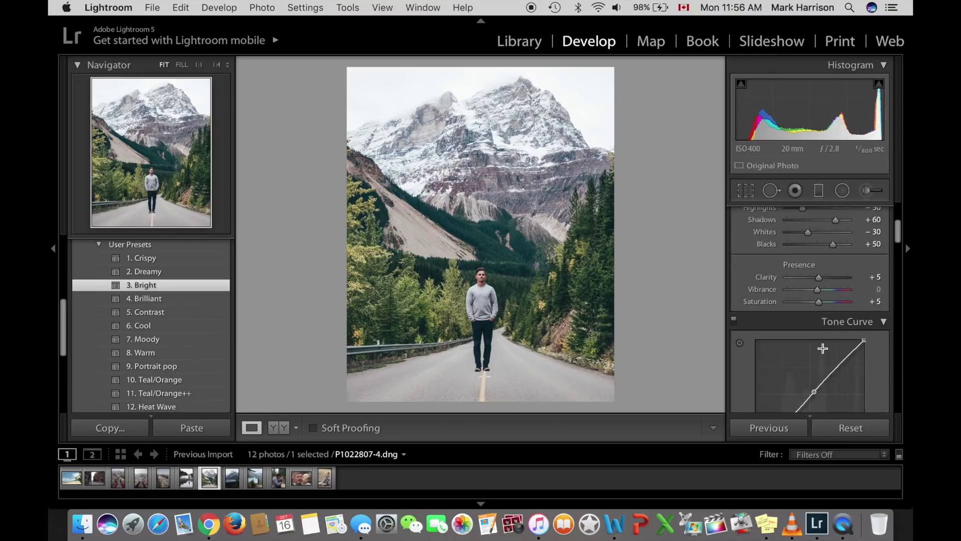
scroll(824, 301, down, 14)
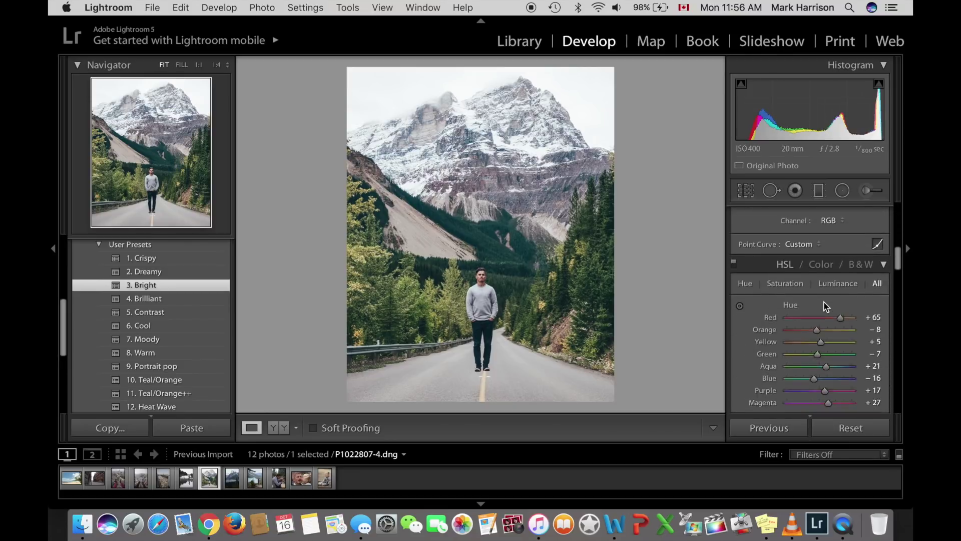
scroll(823, 305, down, 5)
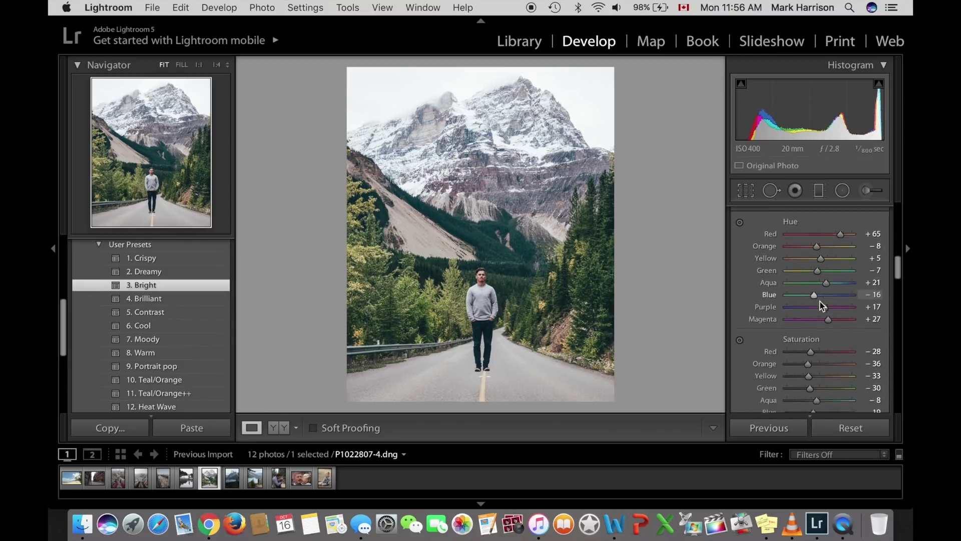
scroll(811, 321, down, 7)
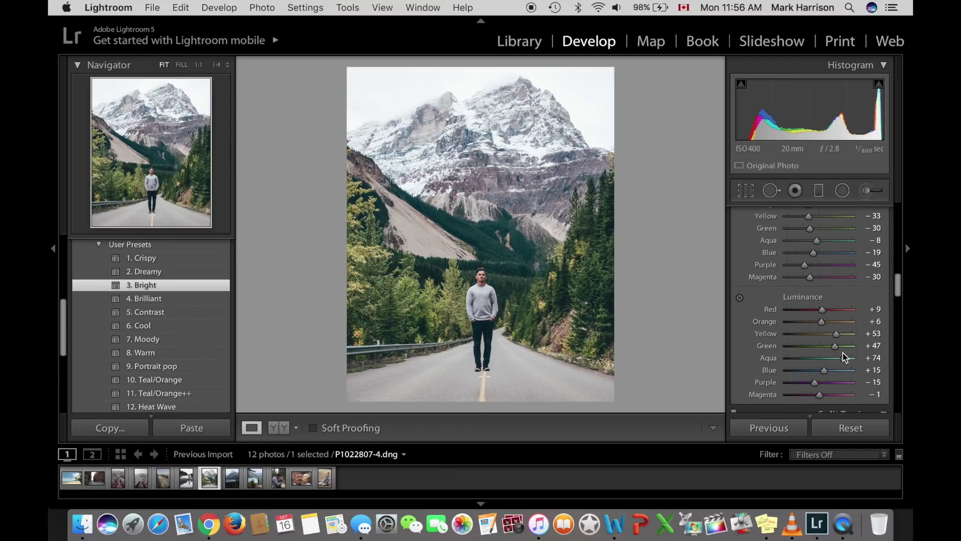
scroll(822, 371, down, 2)
scroll(821, 373, up, 15)
drag(821, 333, 801, 359)
Draw a radial filter ellipse around the standing man and centre it on him
click(843, 191)
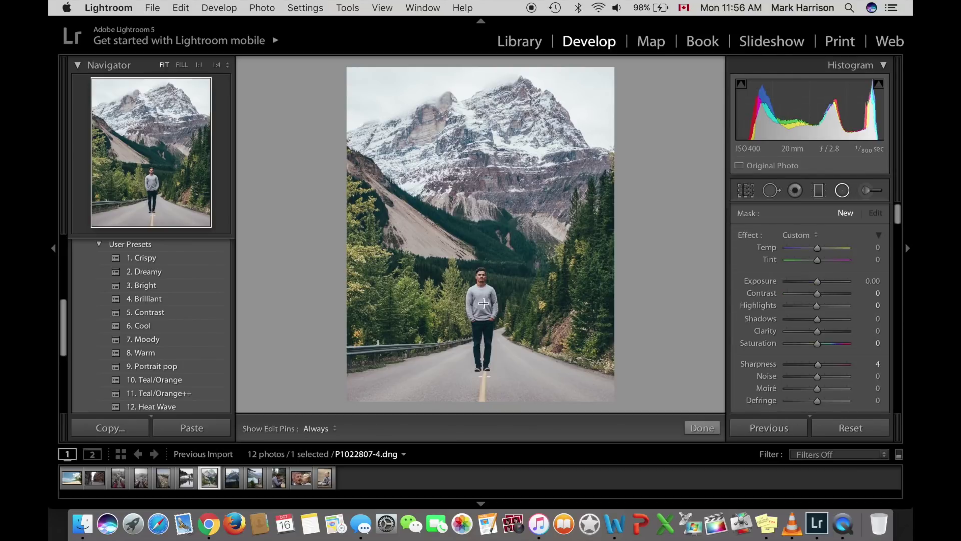
drag(466, 281, 445, 254)
drag(484, 317, 447, 319)
Give the radial filter Exposure -0.37, a softer feather and Clarity -17
drag(817, 281, 814, 281)
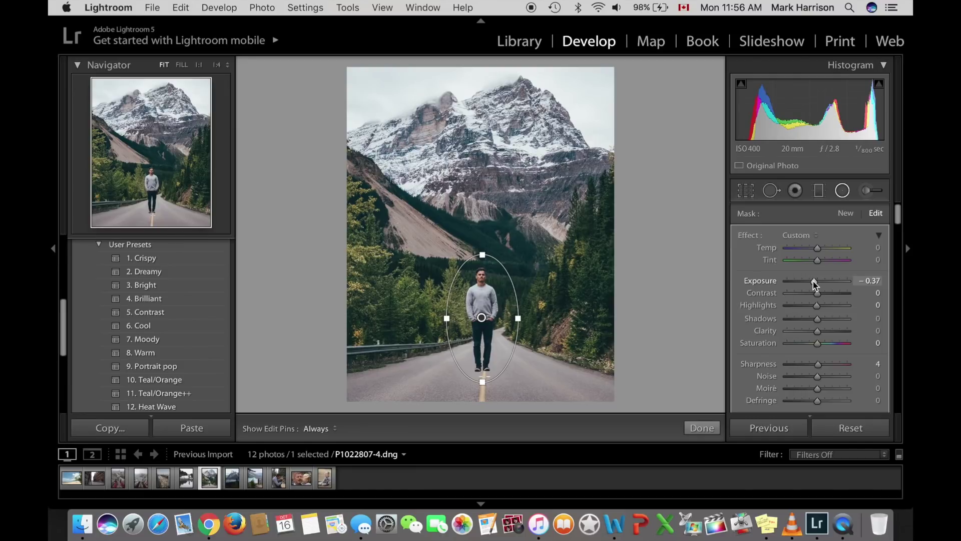
scroll(817, 314, down, 5)
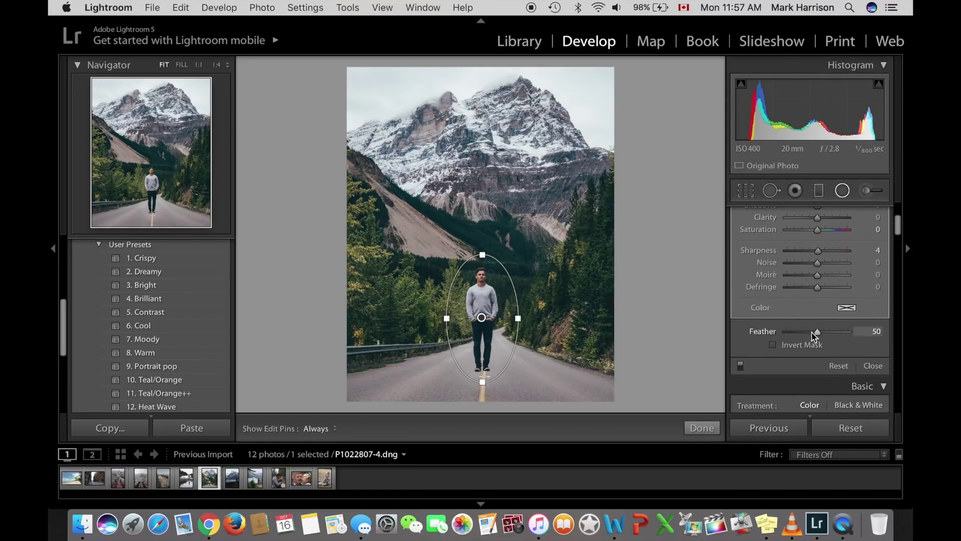
mouse_move(827, 334)
mouse_down()
mouse_move(793, 337)
mouse_move(837, 343)
mouse_up()
scroll(821, 336, up, 4)
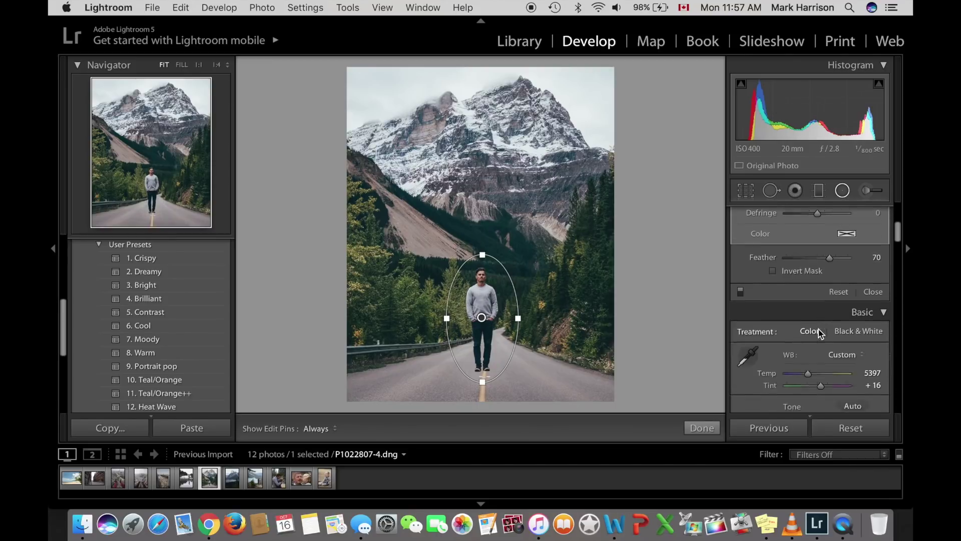
mouse_move(817, 299)
mouse_down()
mouse_move(794, 303)
mouse_move(803, 304)
mouse_up()
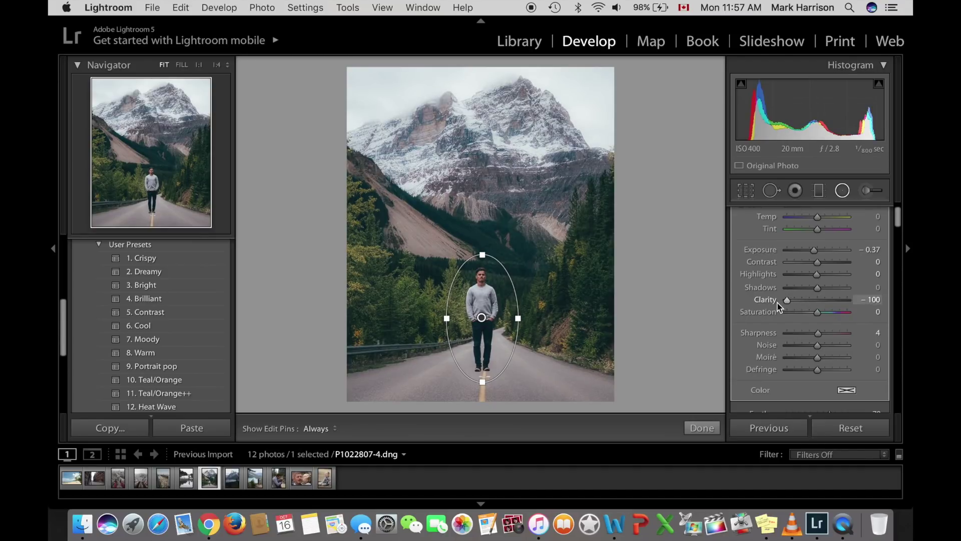
drag(782, 302, 813, 305)
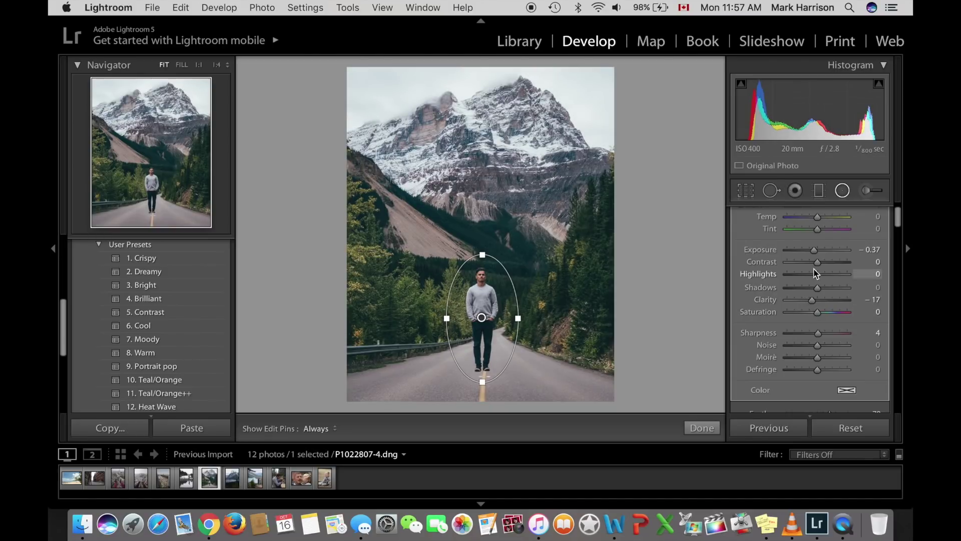
click(840, 192)
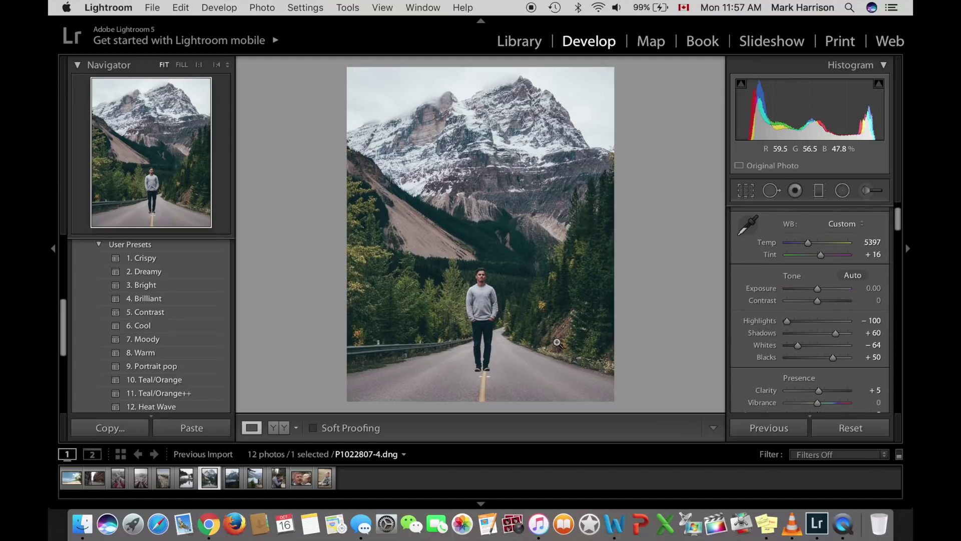
With the Adjustment Brush, zoom in on the man and paint the mask over his face and body
key(k)
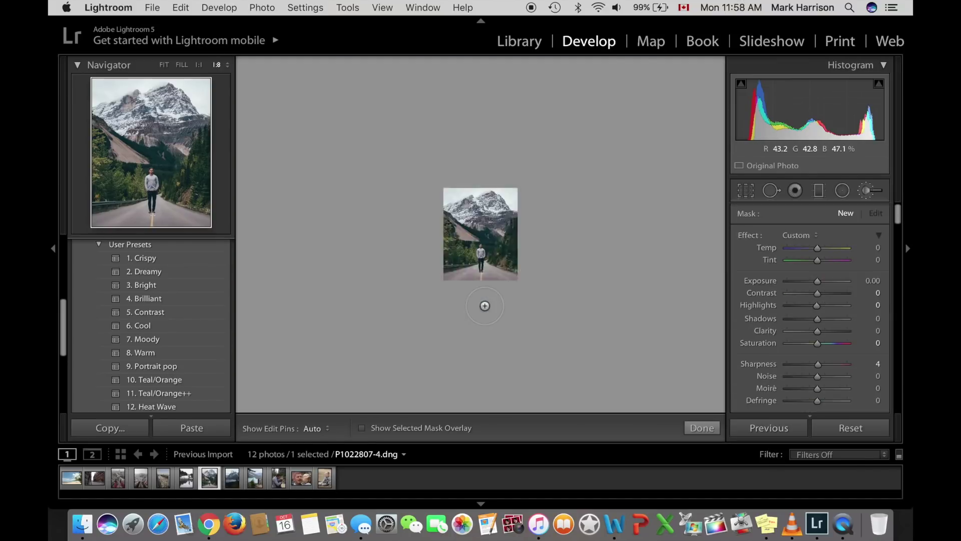
click(483, 304)
scroll(479, 201, up, 5)
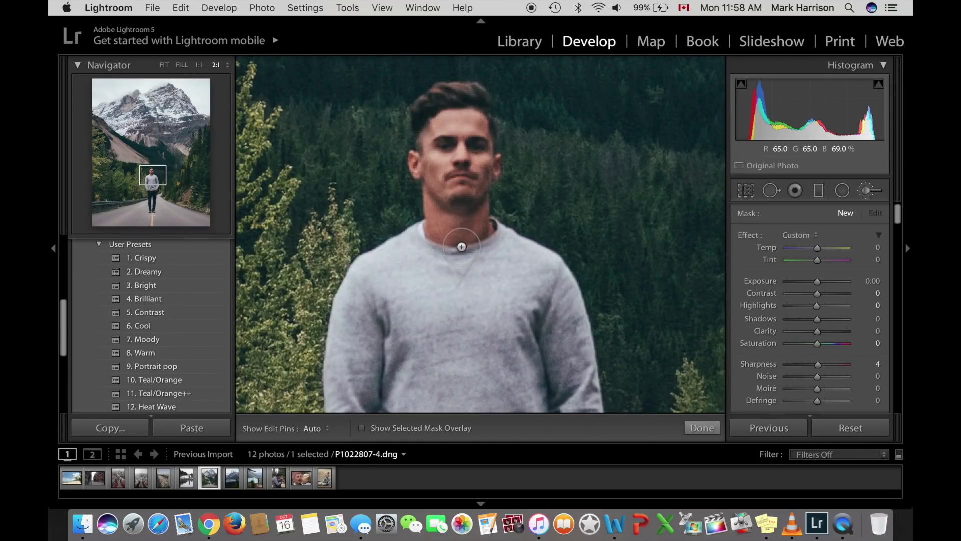
drag(456, 211, 476, 341)
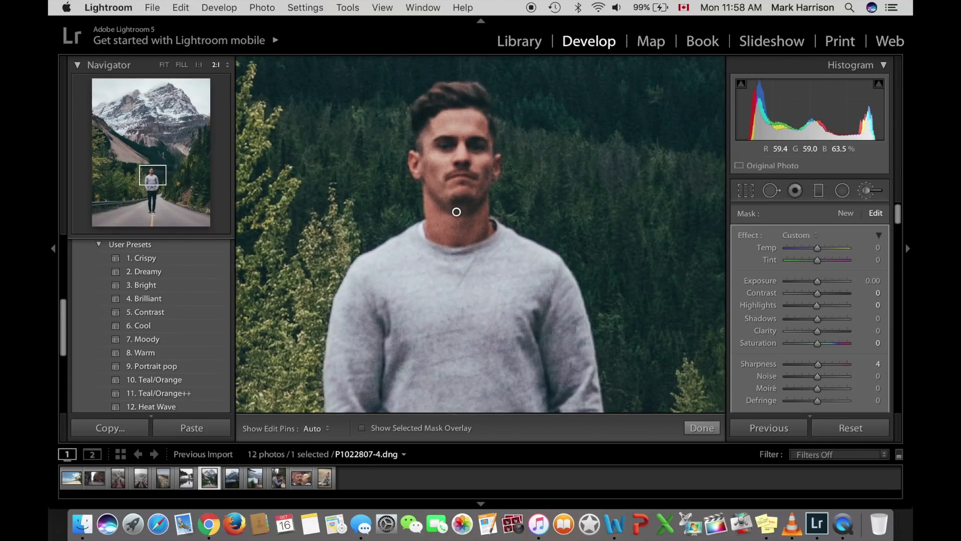
scroll(478, 145, down, 5)
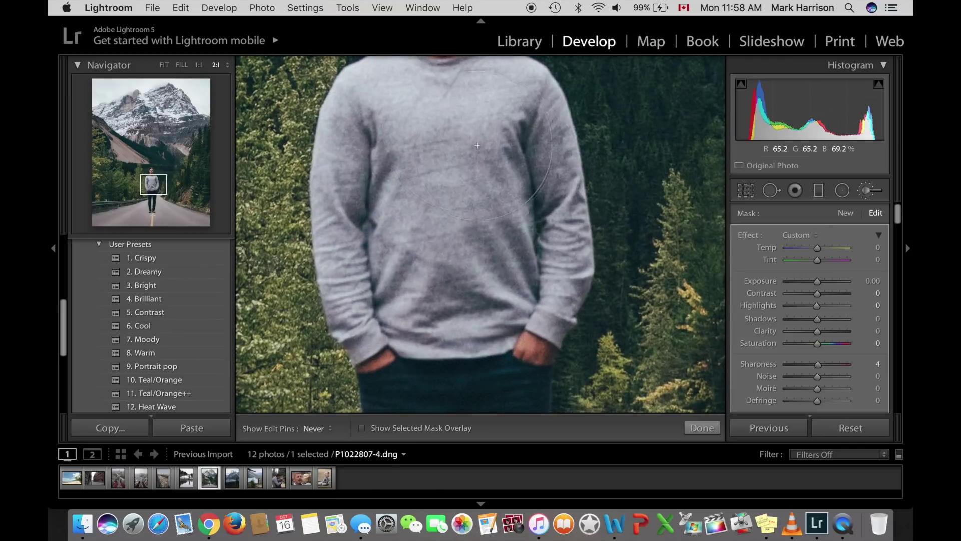
scroll(466, 131, down, 5)
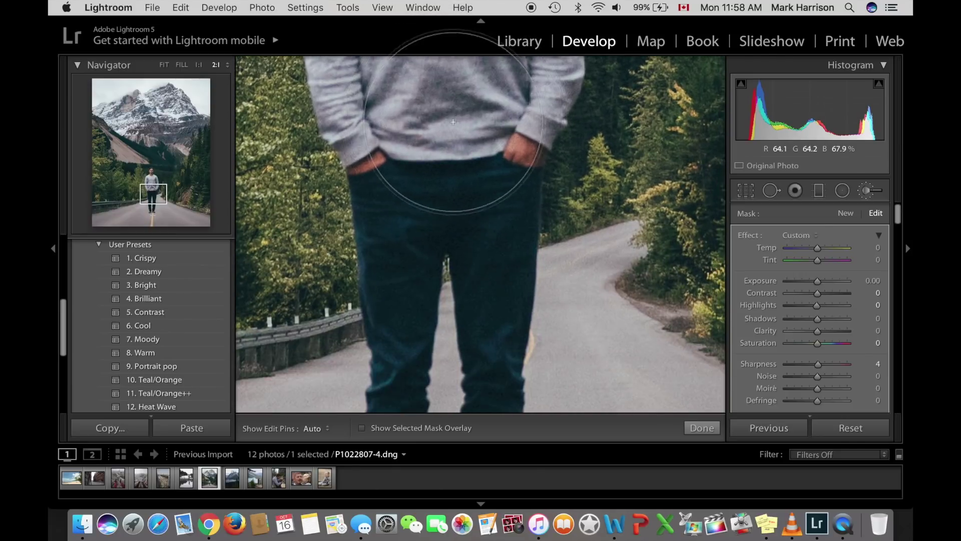
scroll(451, 128, down, 4)
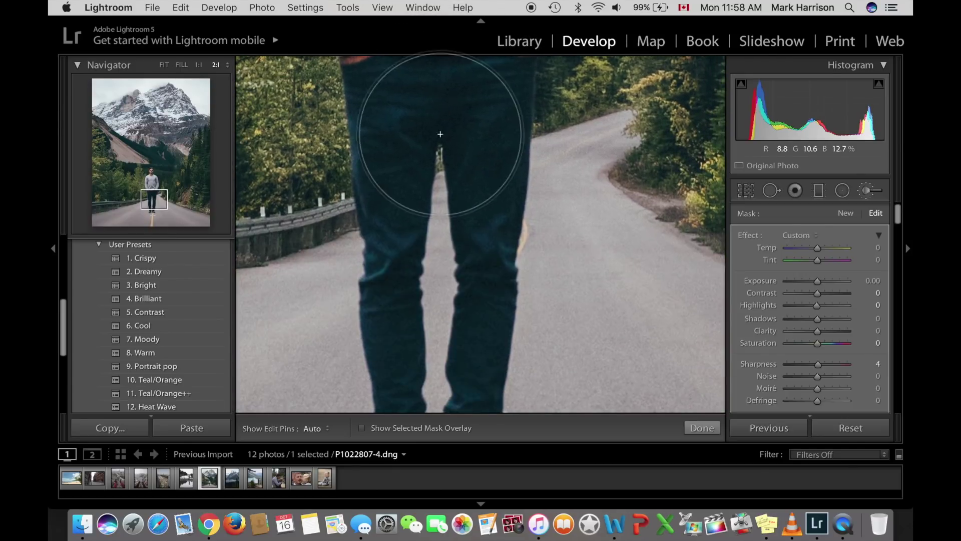
scroll(440, 135, down, 5)
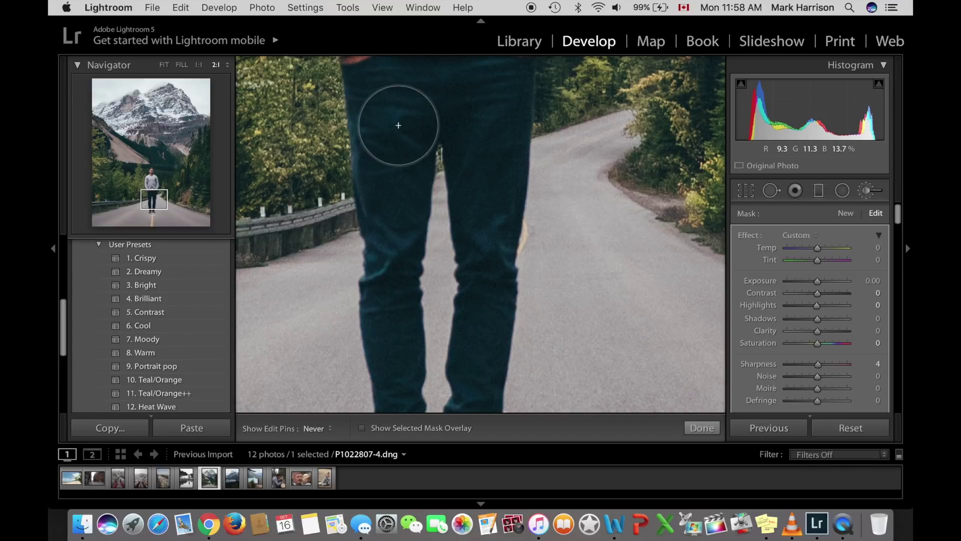
scroll(395, 120, down, 4)
Show the red mask overlay and extend the mask down both legs and over the shoes
click(363, 428)
scroll(412, 275, up, 4)
key(alt)
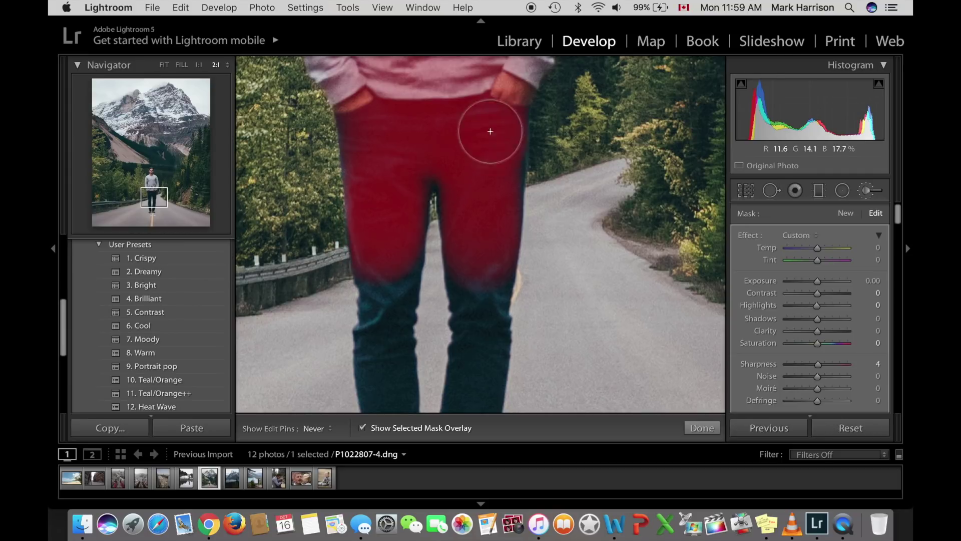
drag(485, 266, 483, 298)
drag(386, 210, 389, 382)
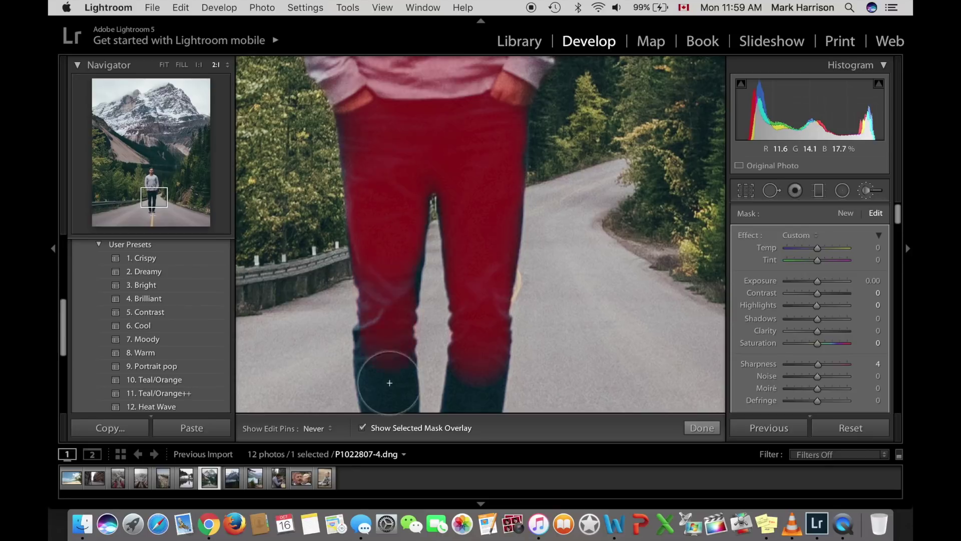
scroll(415, 215, down, 5)
mouse_move(461, 198)
mouse_down()
mouse_move(454, 225)
mouse_move(453, 361)
mouse_up()
mouse_move(378, 224)
mouse_down()
mouse_move(387, 328)
mouse_move(383, 364)
mouse_up()
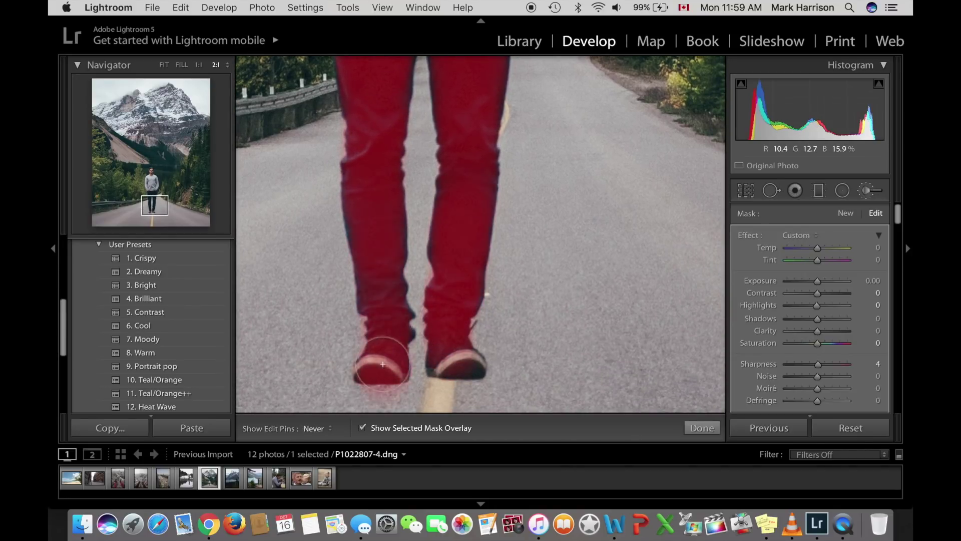
Erase mask spill around the shoulder and neck, then zoom out and hide the overlay
key(alt)
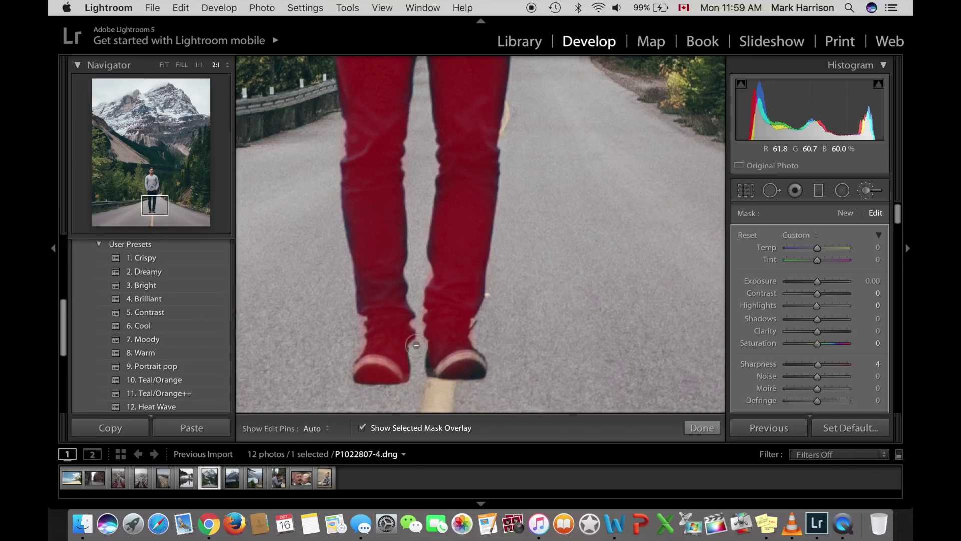
key(super+minus)
key(super+minus)
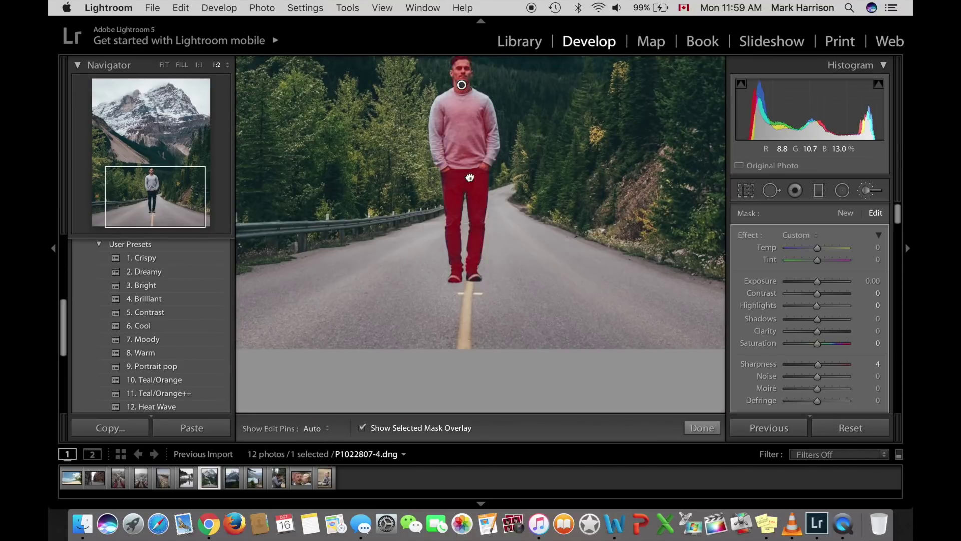
key(h)
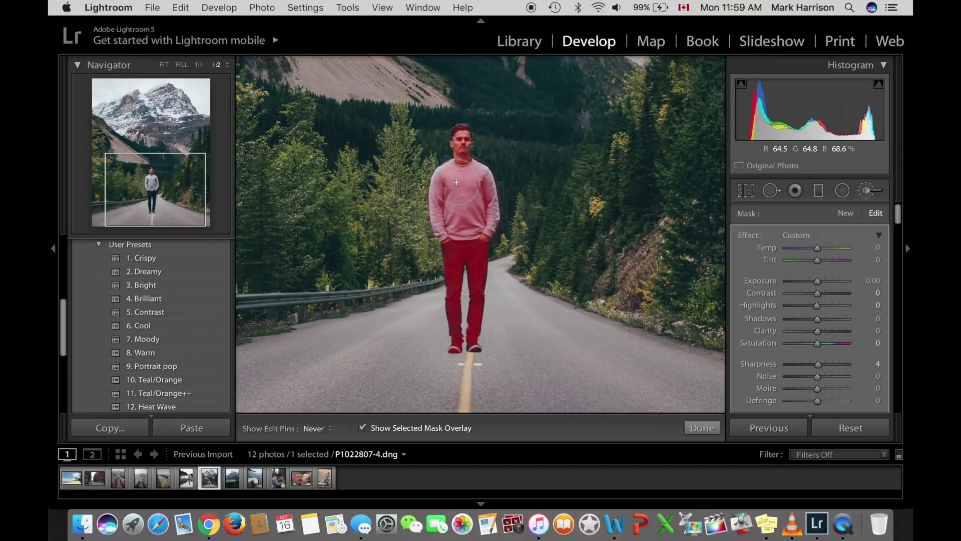
key(super+equal)
key(super+equal)
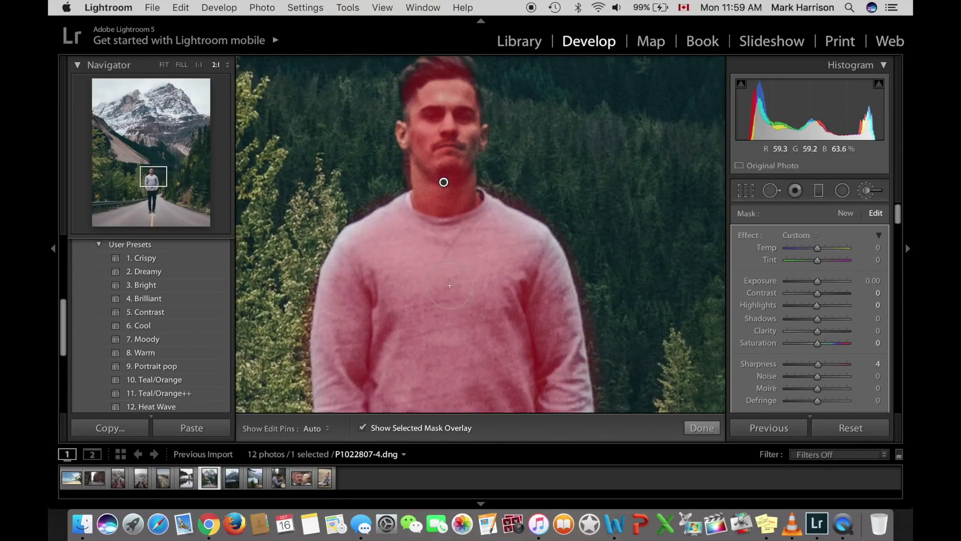
key(h)
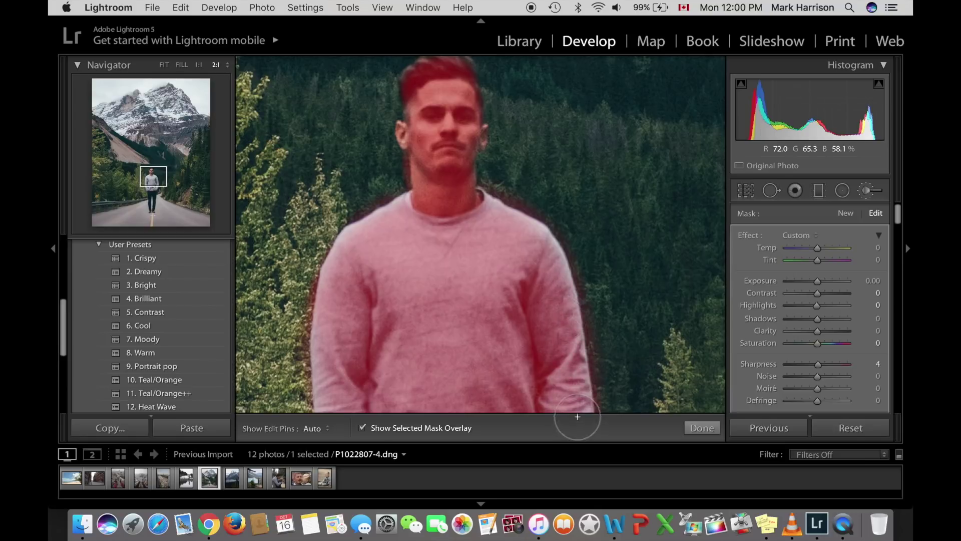
key(alt)
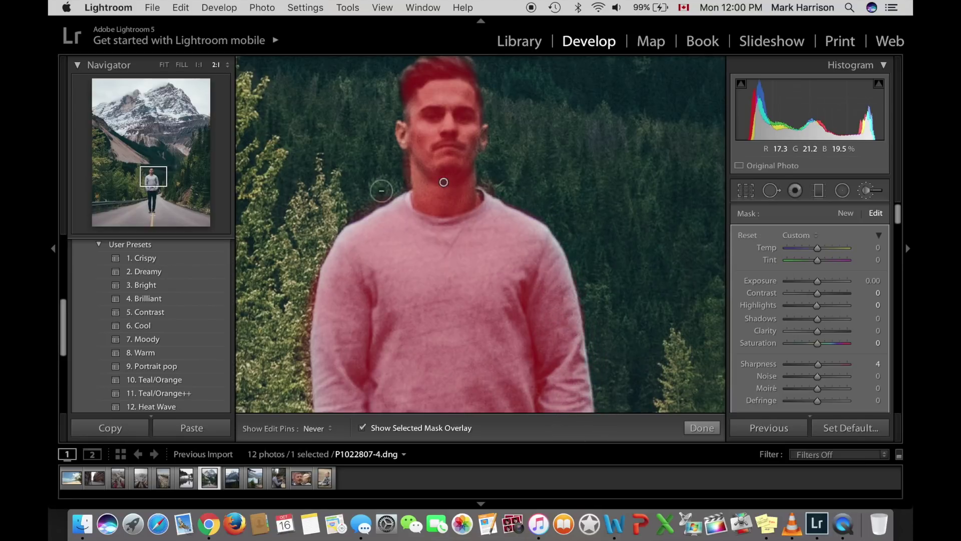
key(h)
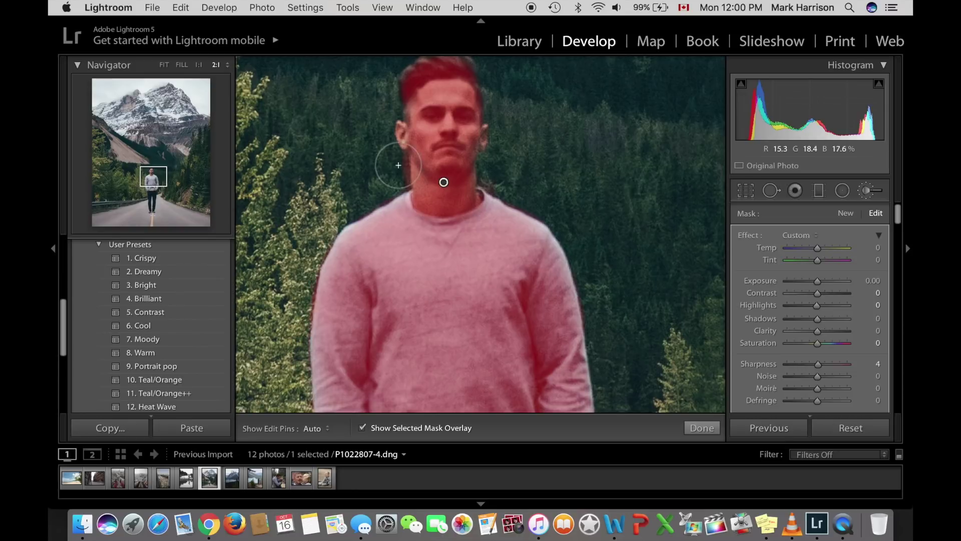
key(z)
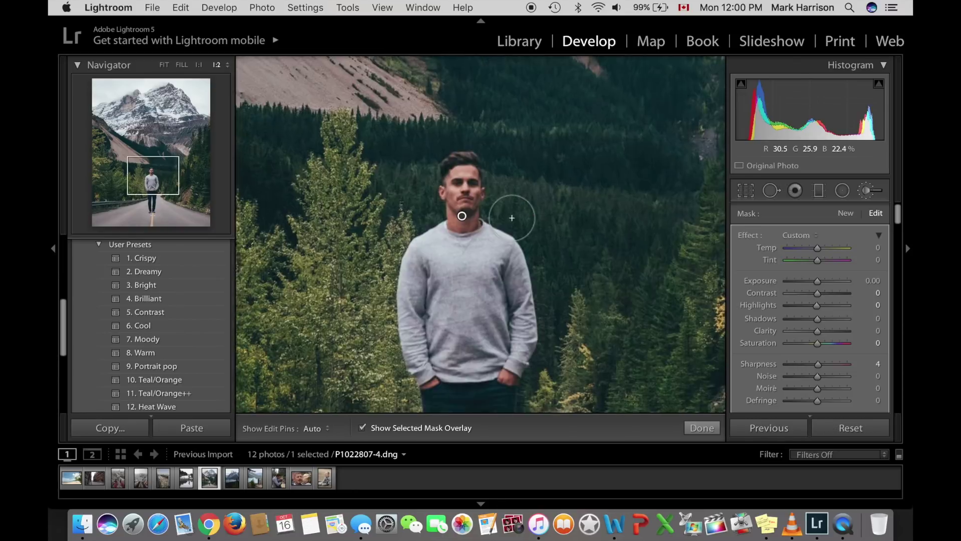
click(362, 428)
Set the man's brush mask to Contrast 40, Clarity 44, Saturation 9 and Sharpness 51
drag(821, 332, 830, 334)
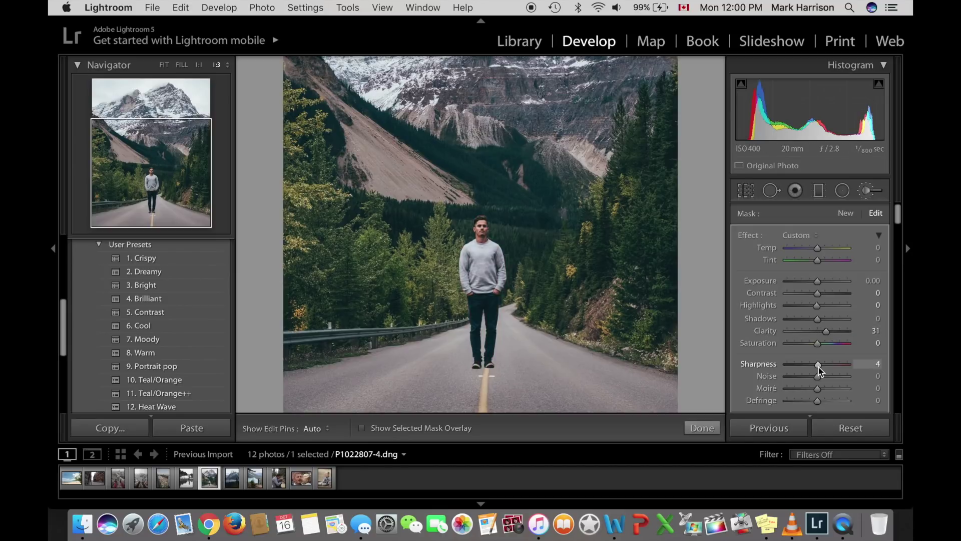
drag(828, 368, 826, 368)
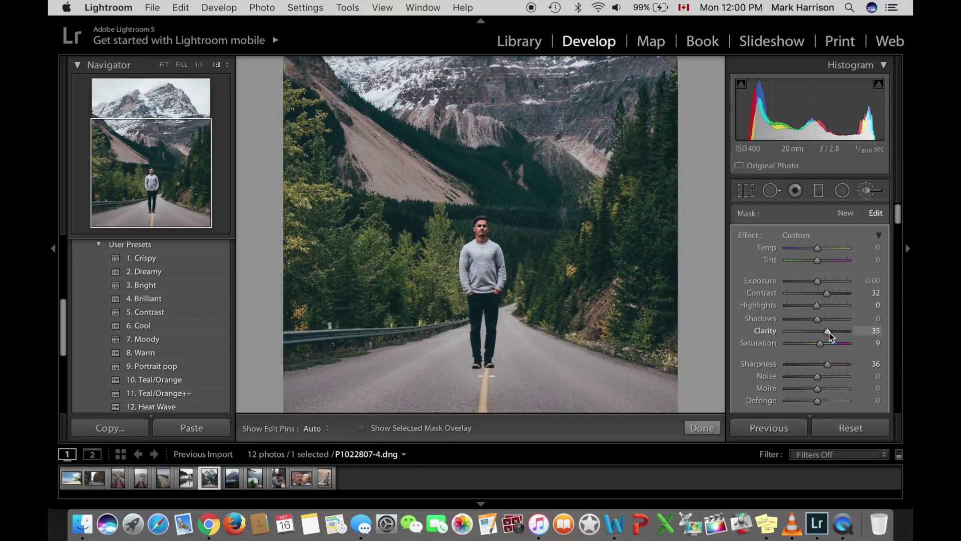
drag(829, 332, 853, 332)
drag(827, 364, 853, 364)
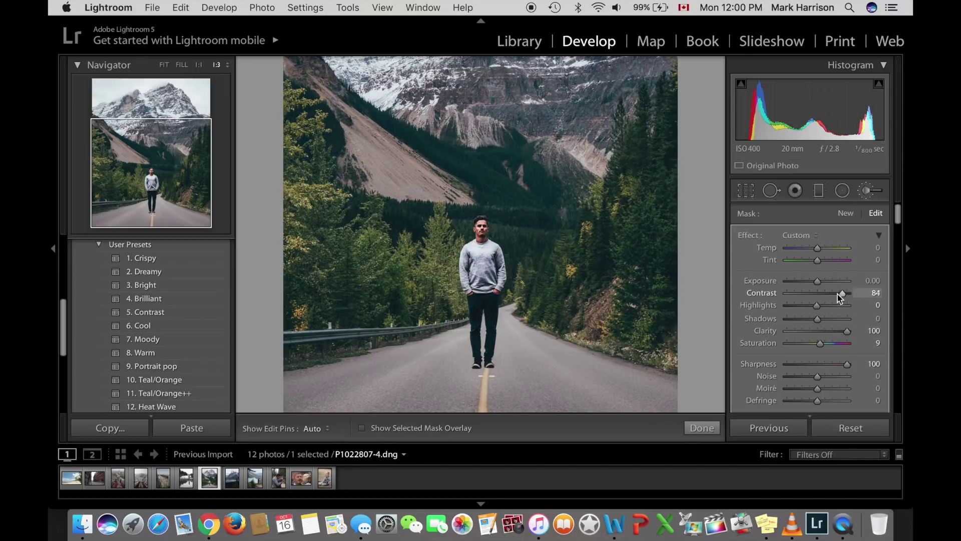
drag(840, 297, 827, 296)
mouse_move(847, 331)
mouse_down()
mouse_move(829, 336)
mouse_move(834, 369)
mouse_up()
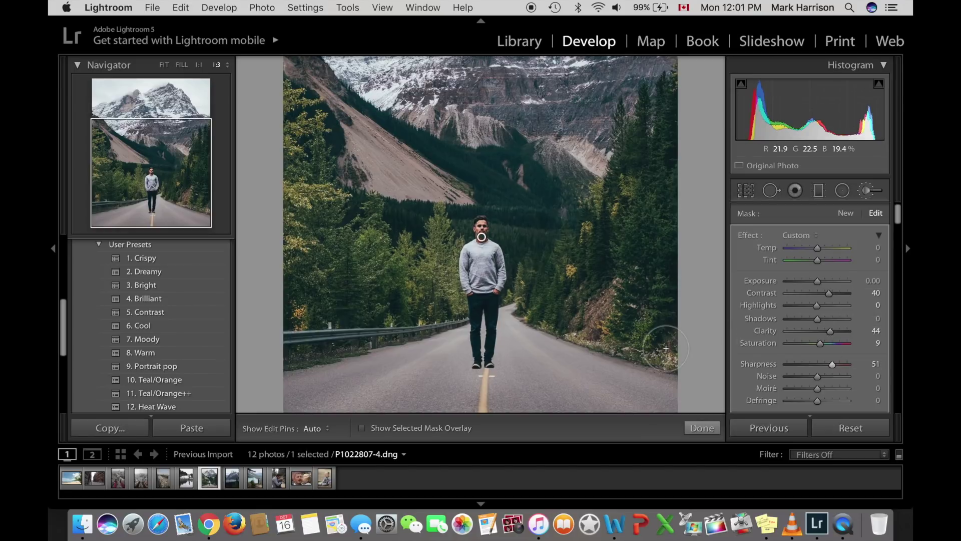
key(super+minus)
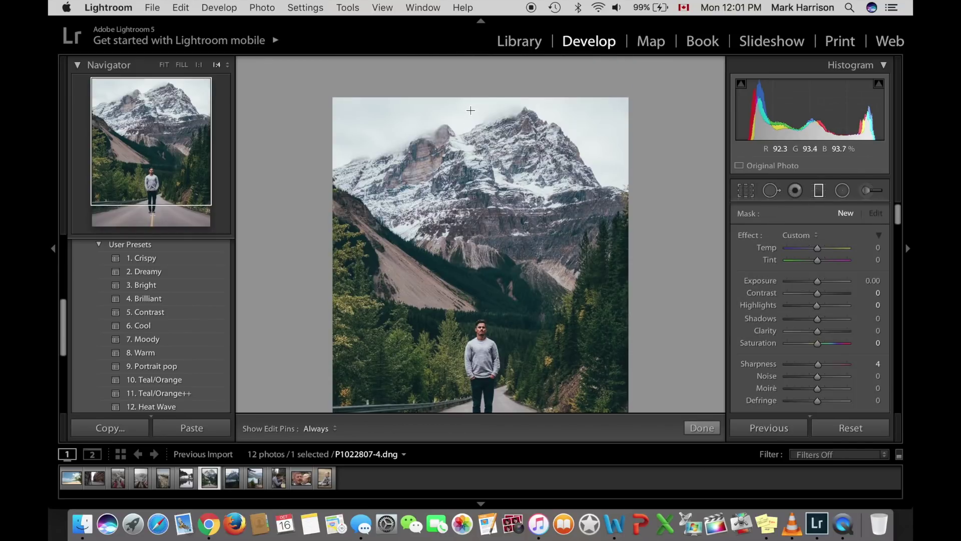
Lay a graduated filter across the sky and darken it to Exposure -1.54
drag(470, 110, 474, 189)
drag(817, 281, 805, 282)
drag(472, 149, 475, 169)
Tilt the graduated filter across the mountain peak, finish it, and fit the photo in view
scroll(843, 301, down, 5)
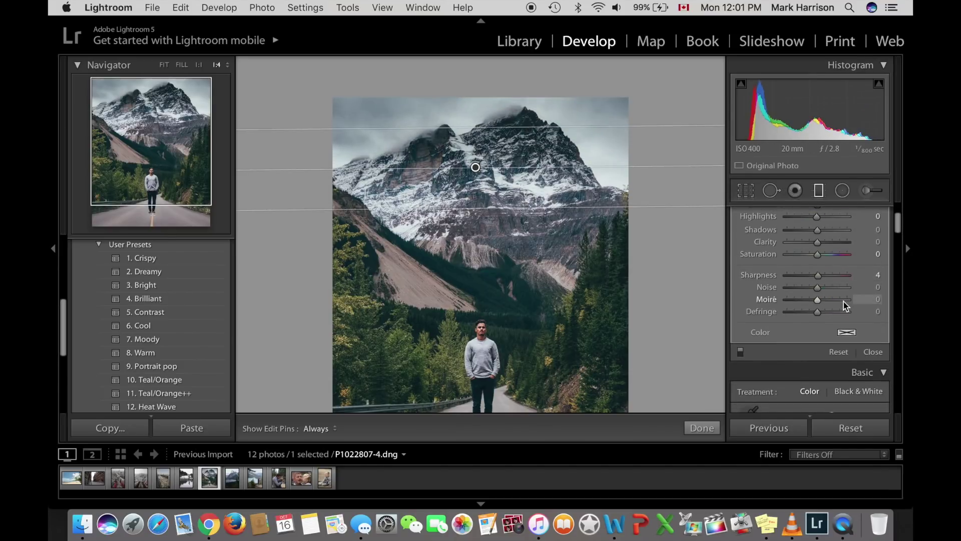
scroll(845, 305, up, 3)
key(alt)
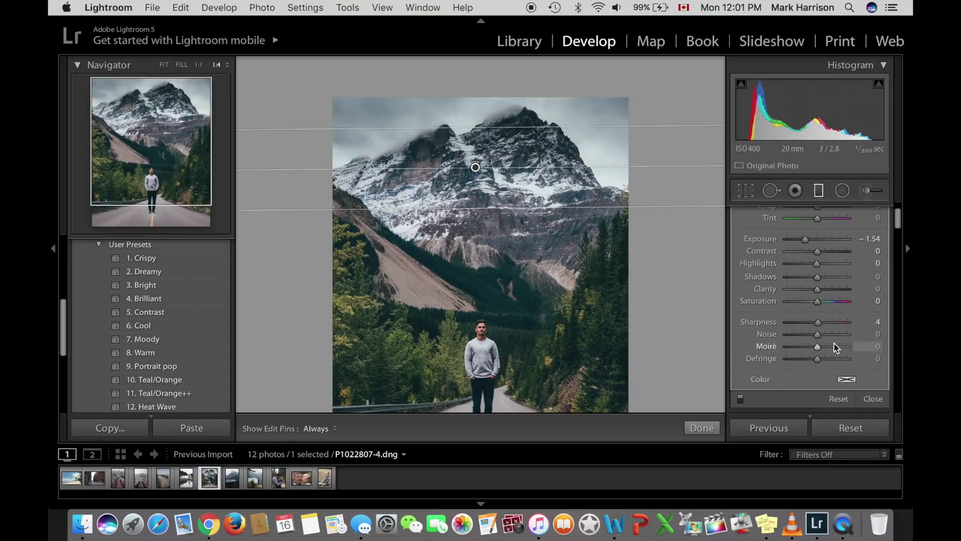
scroll(834, 343, down, 3)
scroll(834, 344, up, 4)
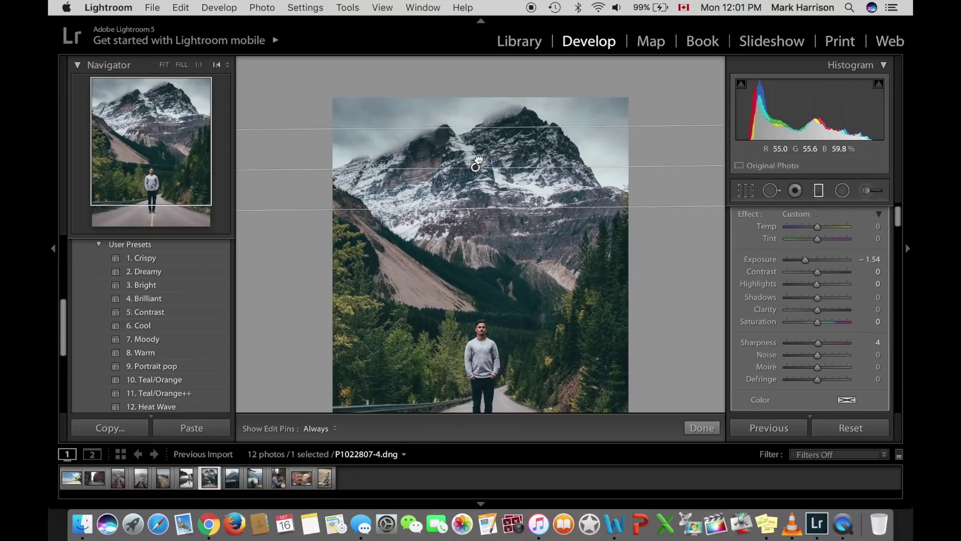
drag(479, 160, 448, 170)
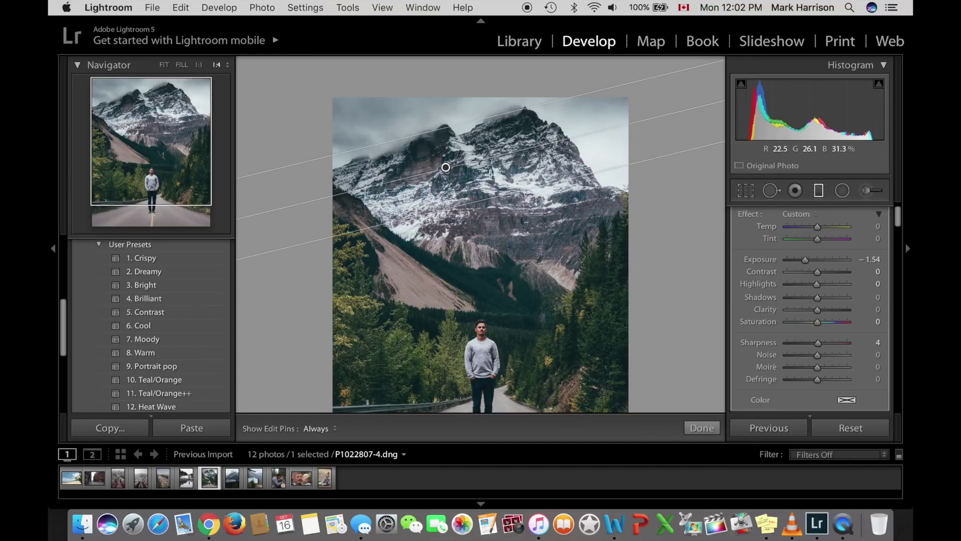
key(m)
click(641, 271)
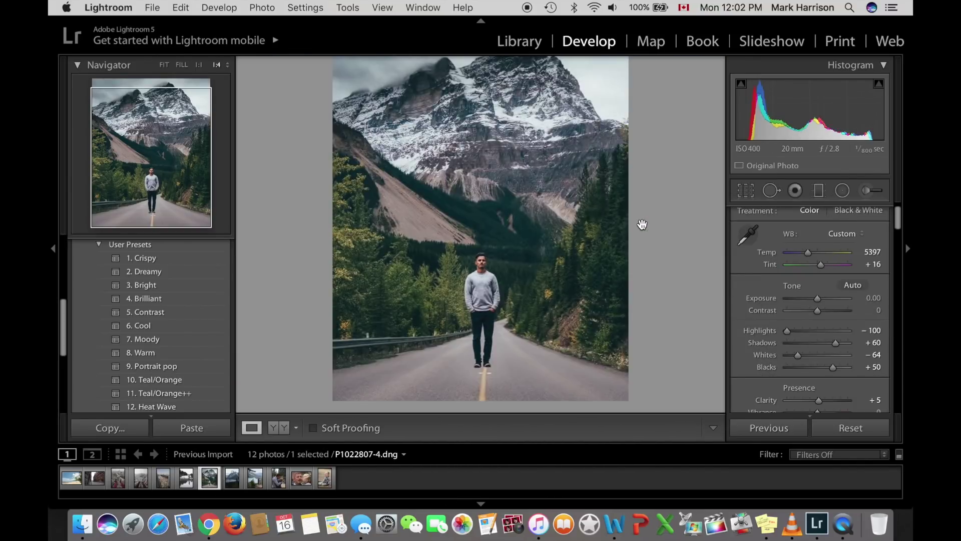
Draw a new radial filter over the mountain and invert its mask to affect the inside
key(shift+m)
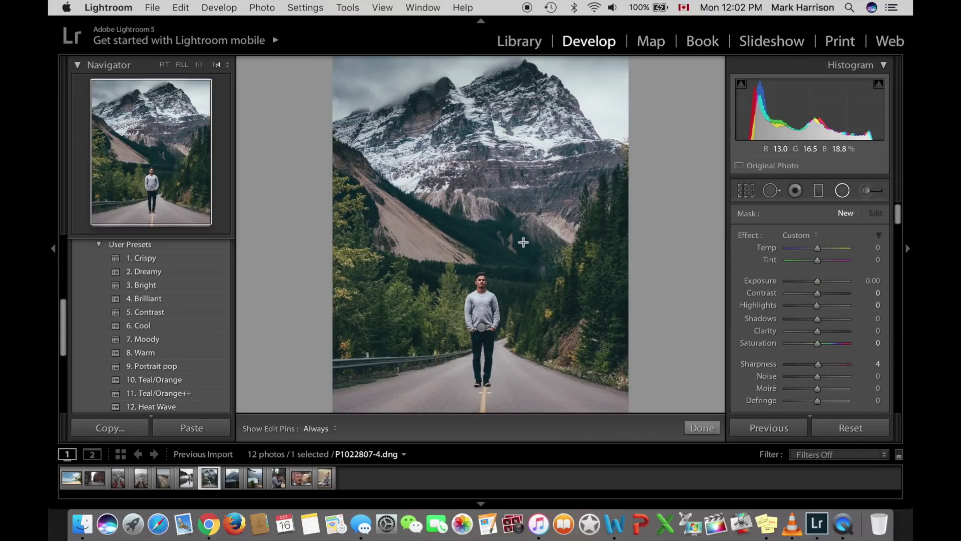
drag(568, 259, 517, 165)
drag(569, 260, 552, 221)
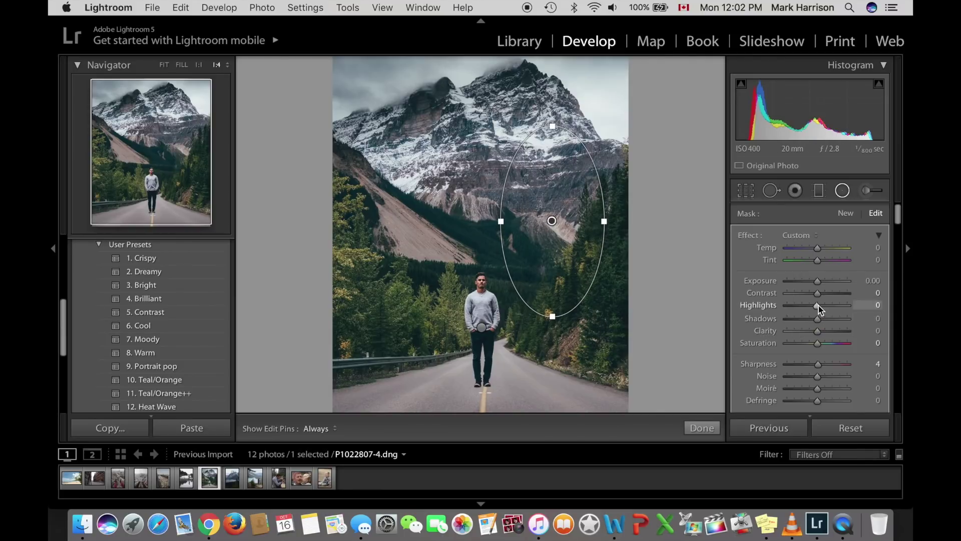
scroll(819, 306, down, 3)
scroll(813, 381, down, 1)
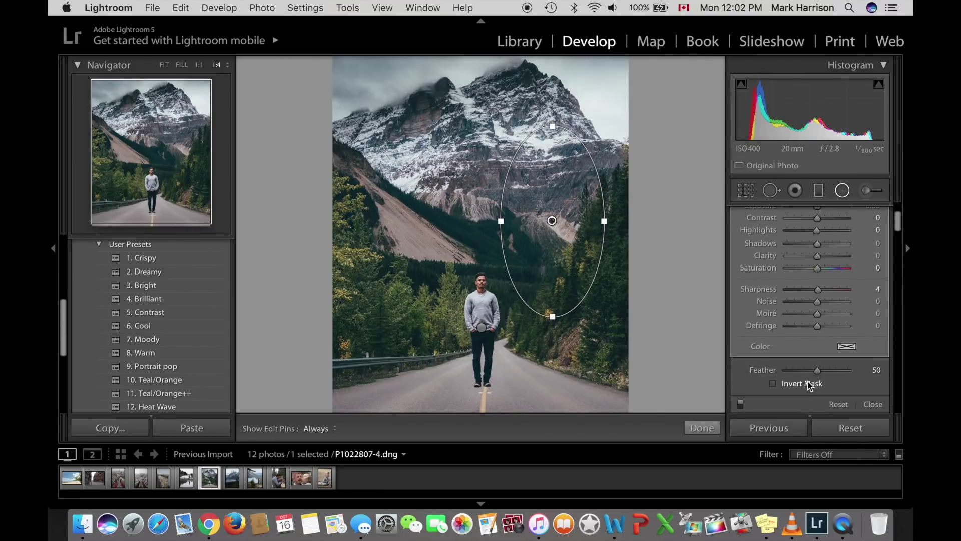
click(773, 384)
scroll(819, 344, up, 1)
scroll(819, 344, up, 2)
Set the radial area to Exposure 0.65, Saturation 12, Temp 31 and Tint 12
drag(817, 274, 822, 274)
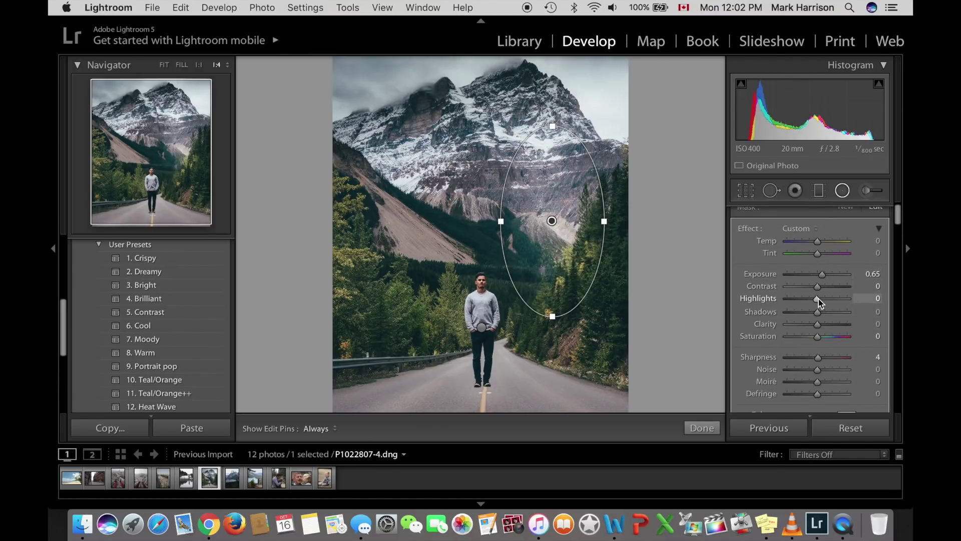
drag(817, 336, 821, 336)
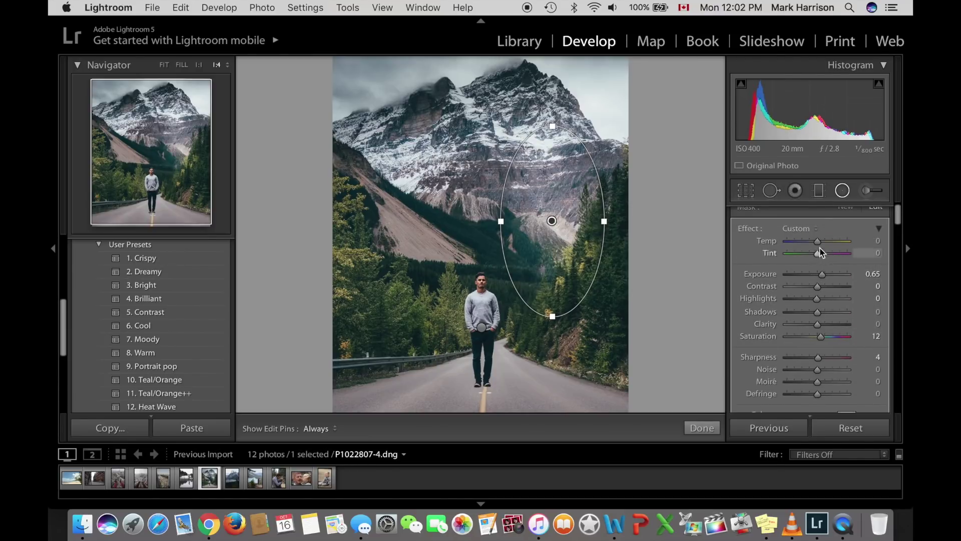
mouse_move(821, 244)
mouse_down()
mouse_move(844, 250)
mouse_move(827, 243)
mouse_move(819, 255)
mouse_up()
drag(553, 226, 489, 204)
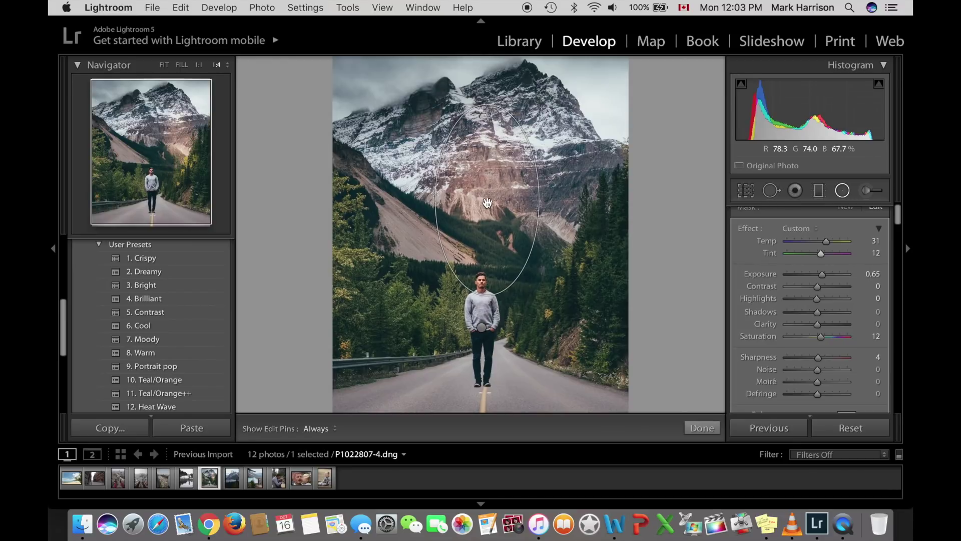
Reshape and move the ellipse onto the mountain face, then raise its Exposure to 0.70
drag(489, 291, 488, 274)
drag(567, 199, 603, 201)
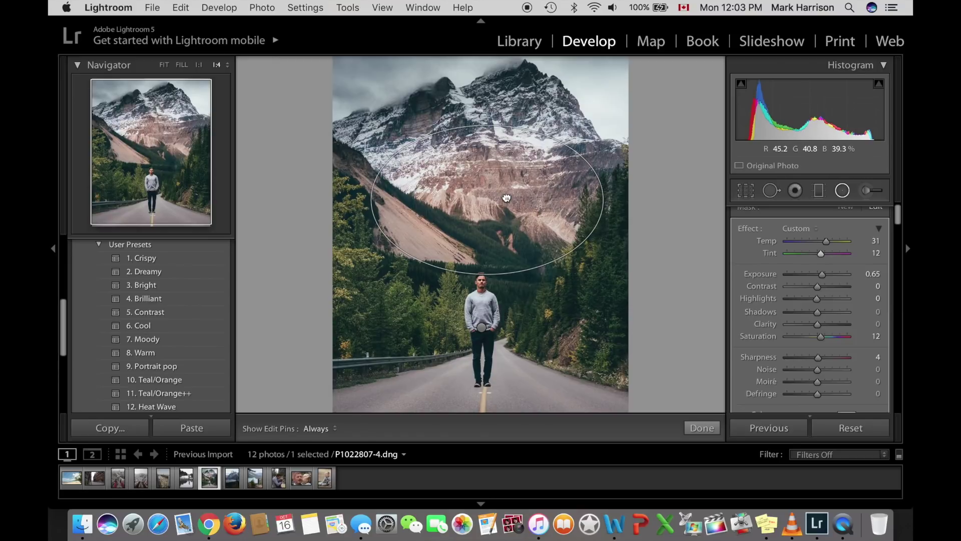
mouse_move(505, 198)
mouse_down()
mouse_move(512, 186)
mouse_move(496, 159)
mouse_move(512, 197)
mouse_up()
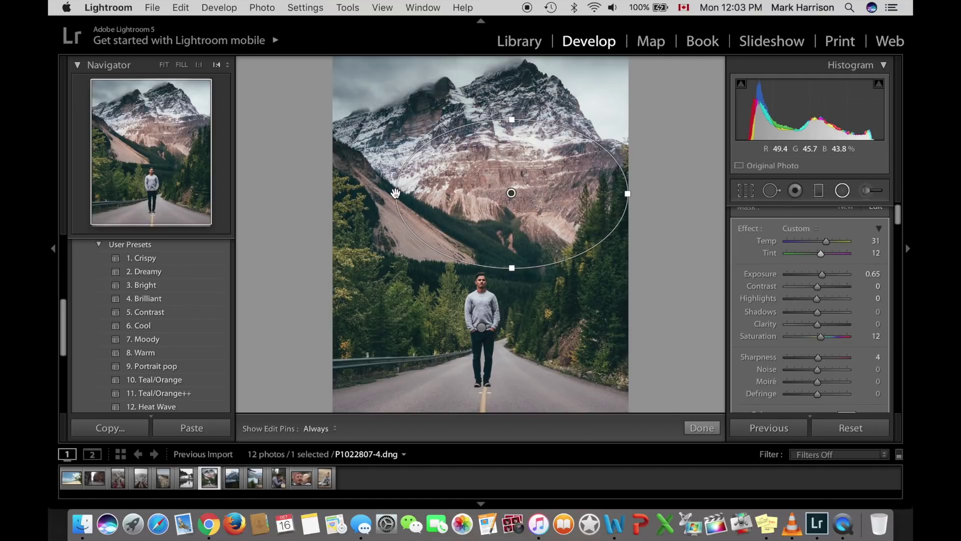
drag(394, 193, 450, 193)
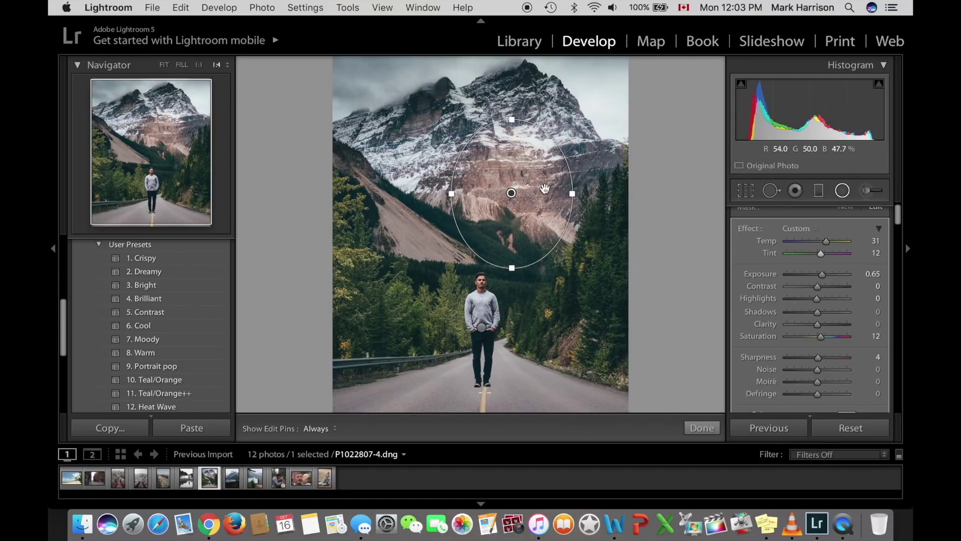
drag(572, 194, 606, 195)
drag(524, 197, 552, 201)
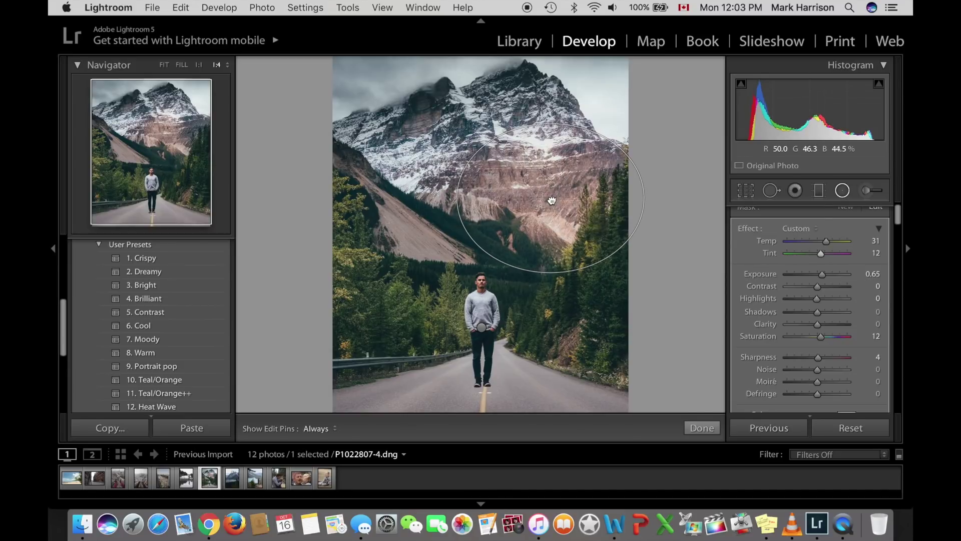
scroll(824, 350, down, 1)
drag(821, 268, 823, 269)
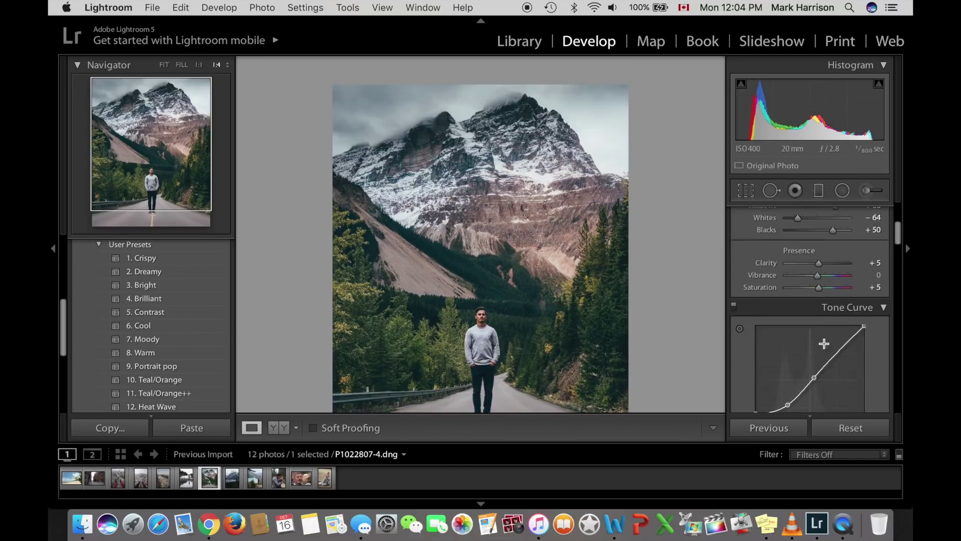
Add a -9 post-crop vignette to darken the photo's corners
scroll(824, 343, down, 15)
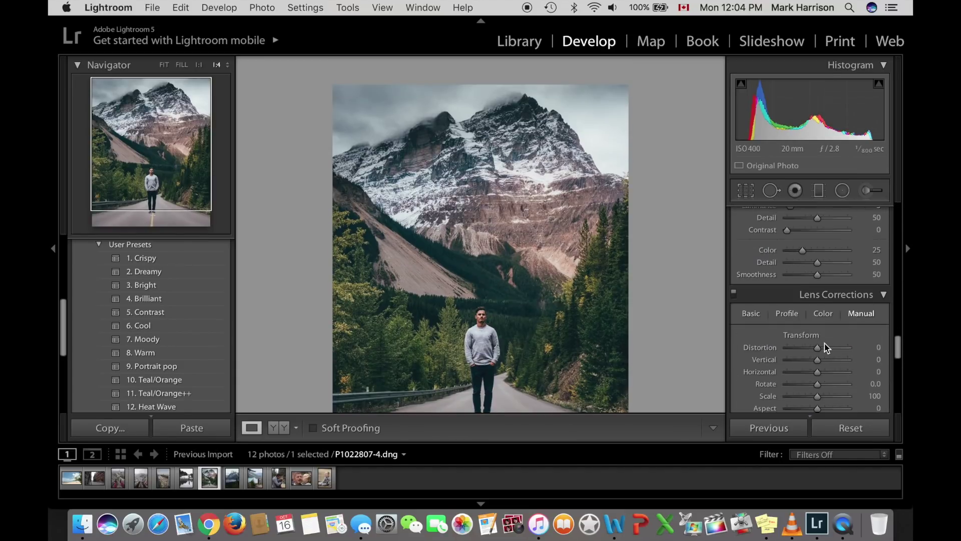
scroll(825, 345, down, 4)
drag(818, 372, 816, 373)
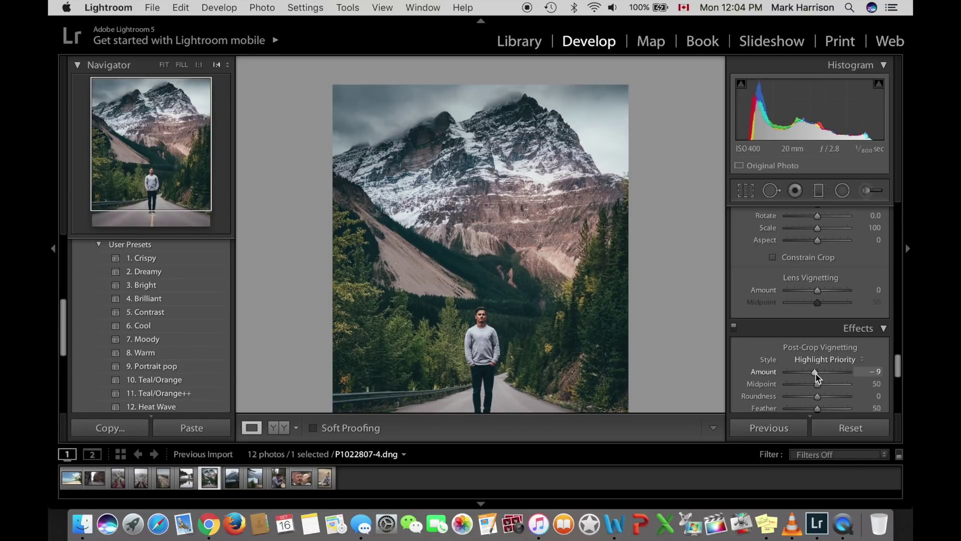
drag(664, 349, 665, 296)
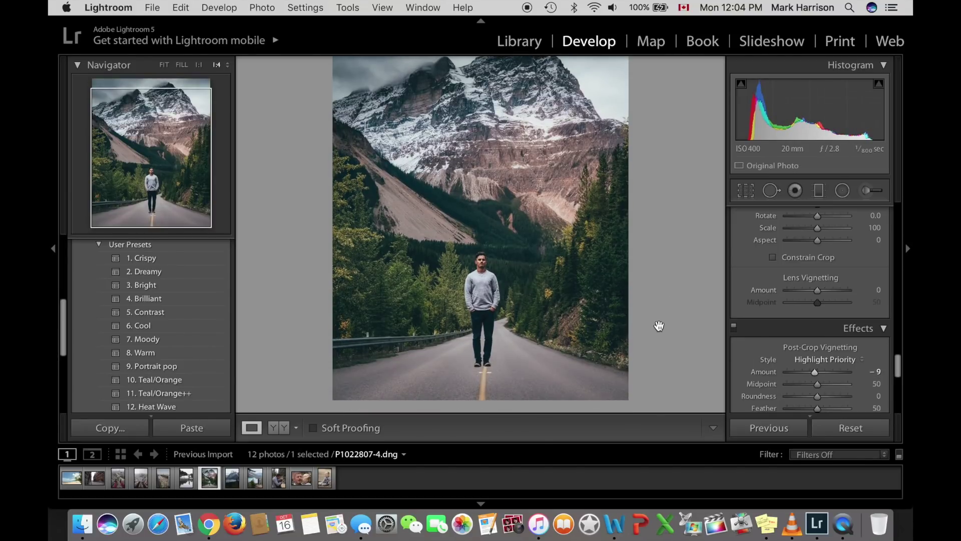
Compare before and after side by side in full screen, then return to the normal single view
key(super+shift+f)
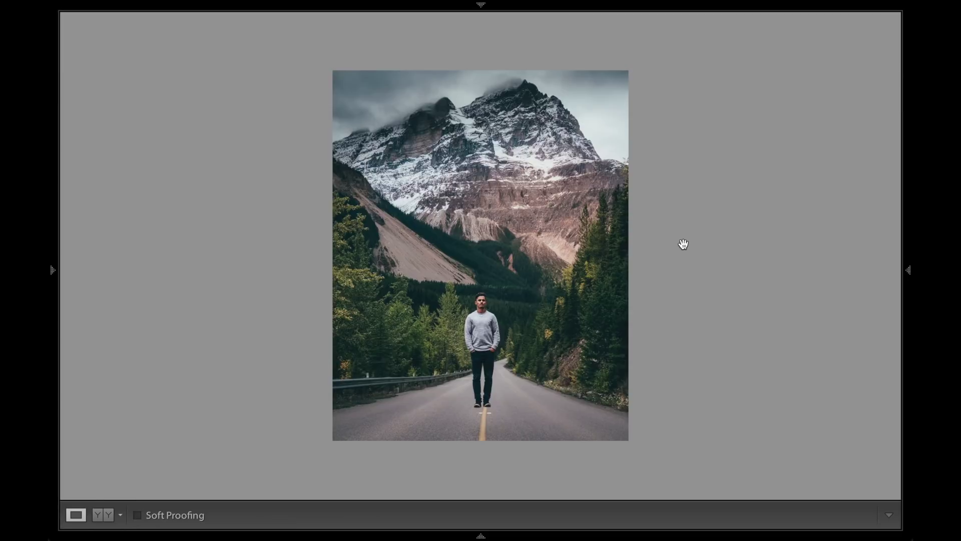
key(y)
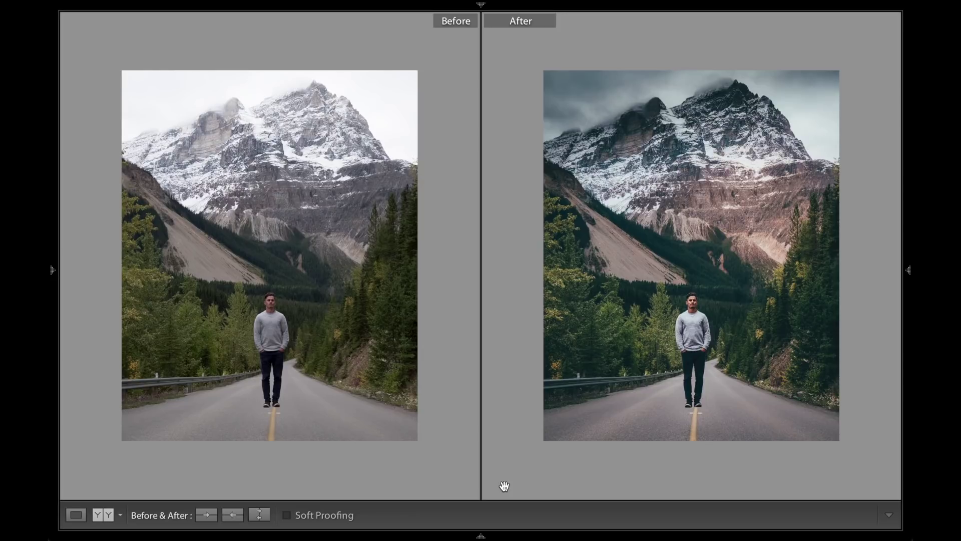
key(super+shift+f)
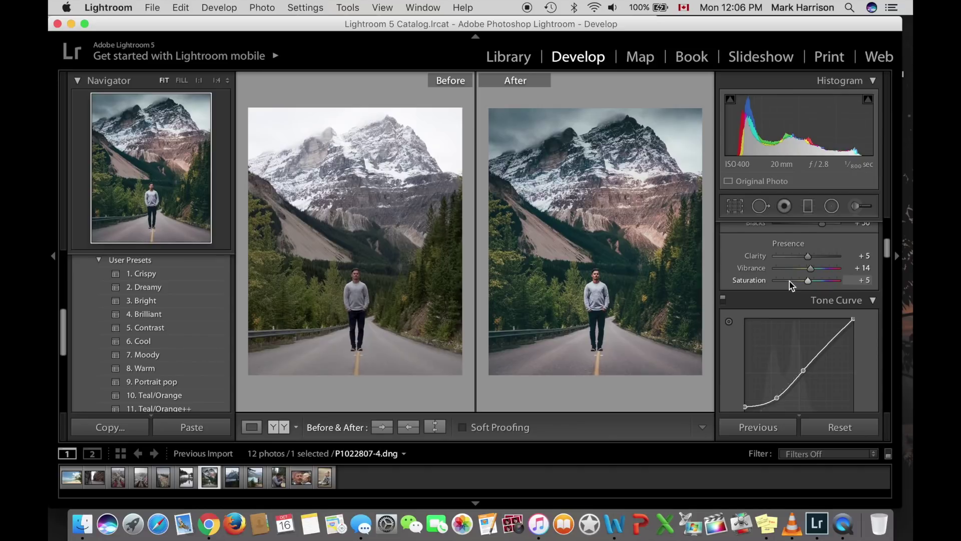
key(y)
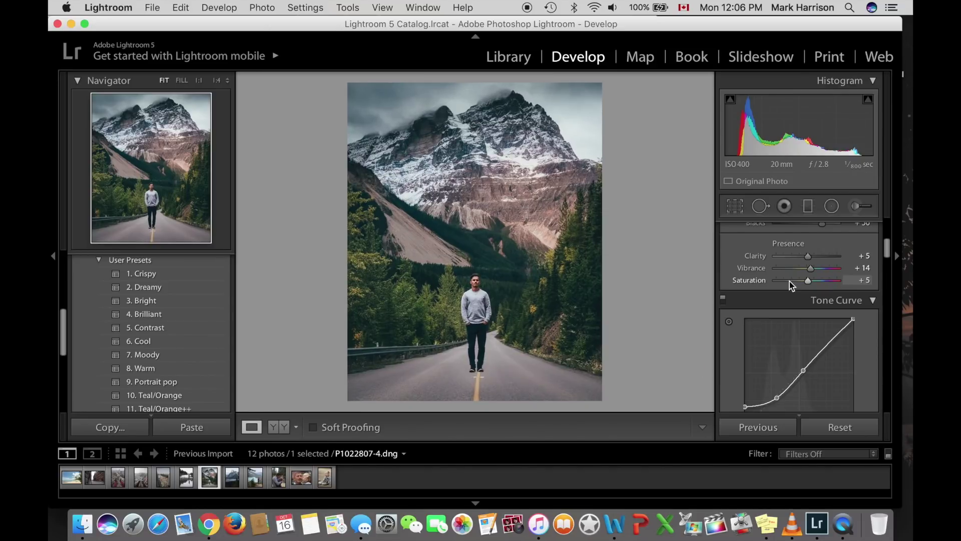